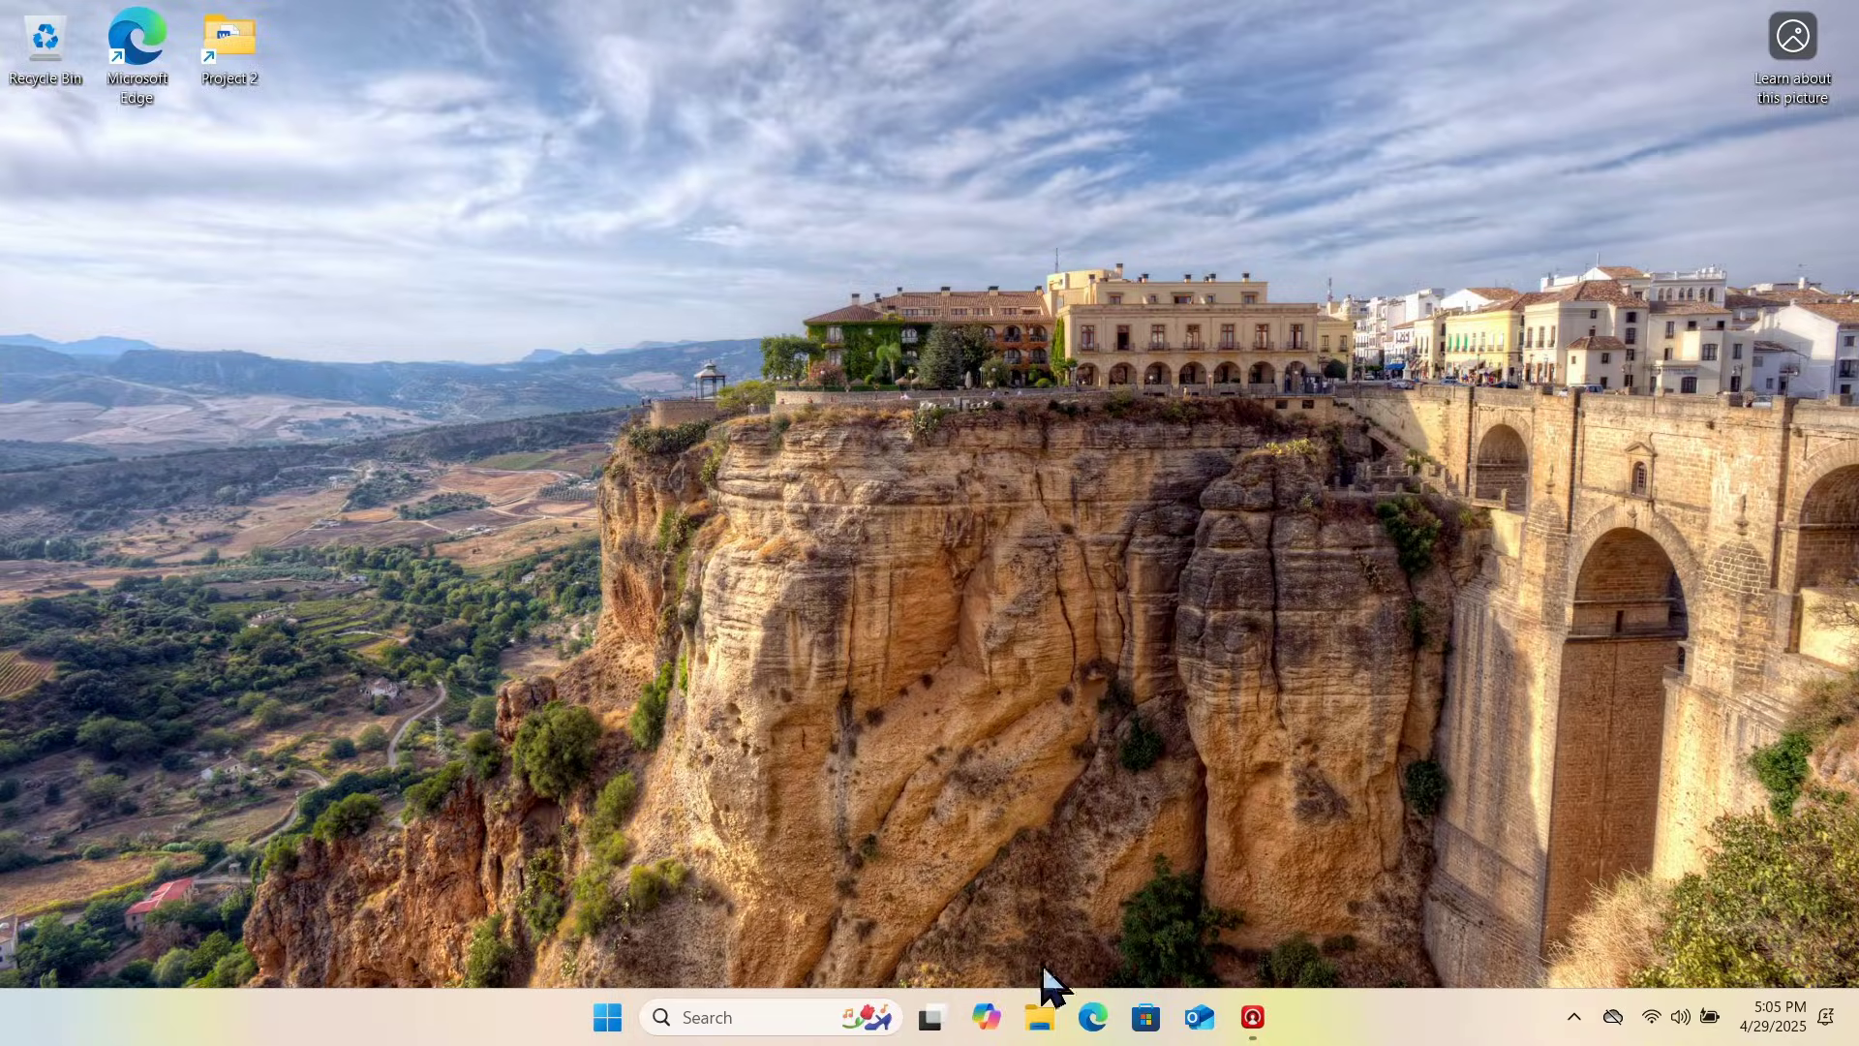
Step: Launch File Explorer from the taskbar and maximize its window on the Home page
click(1041, 1011)
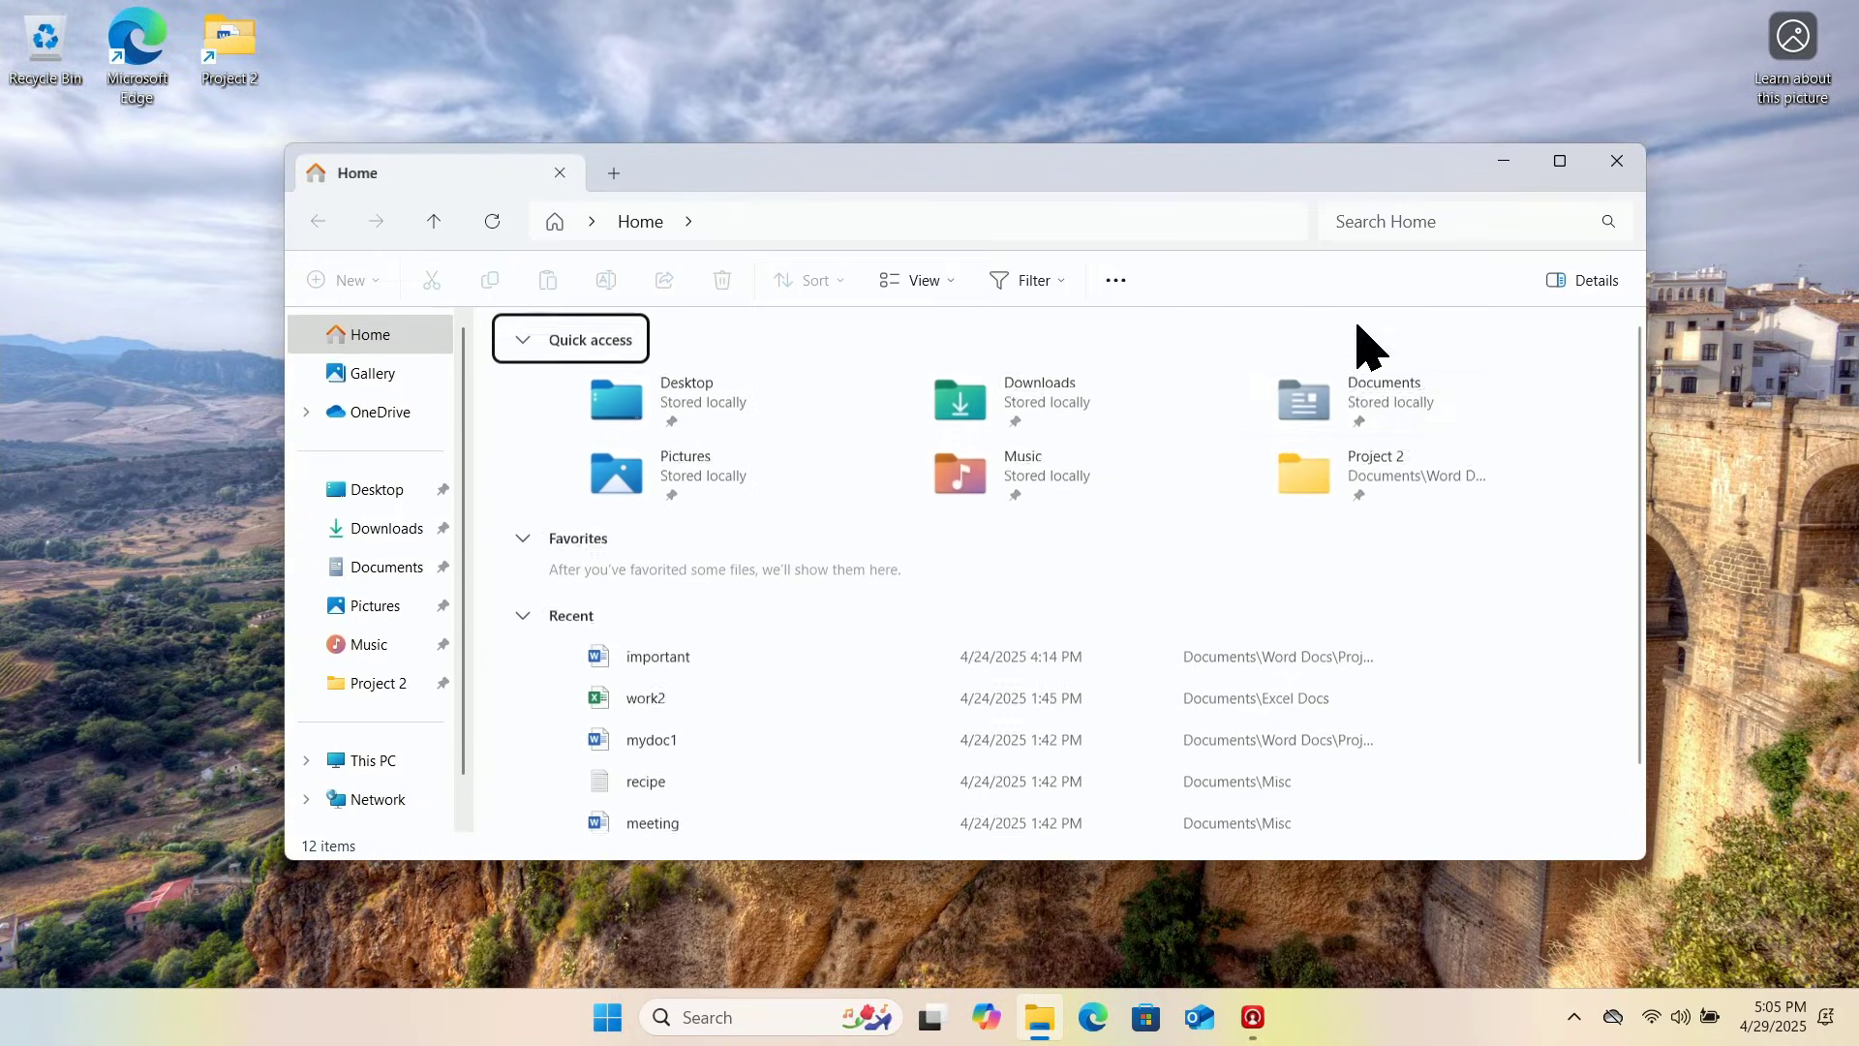
click(1559, 160)
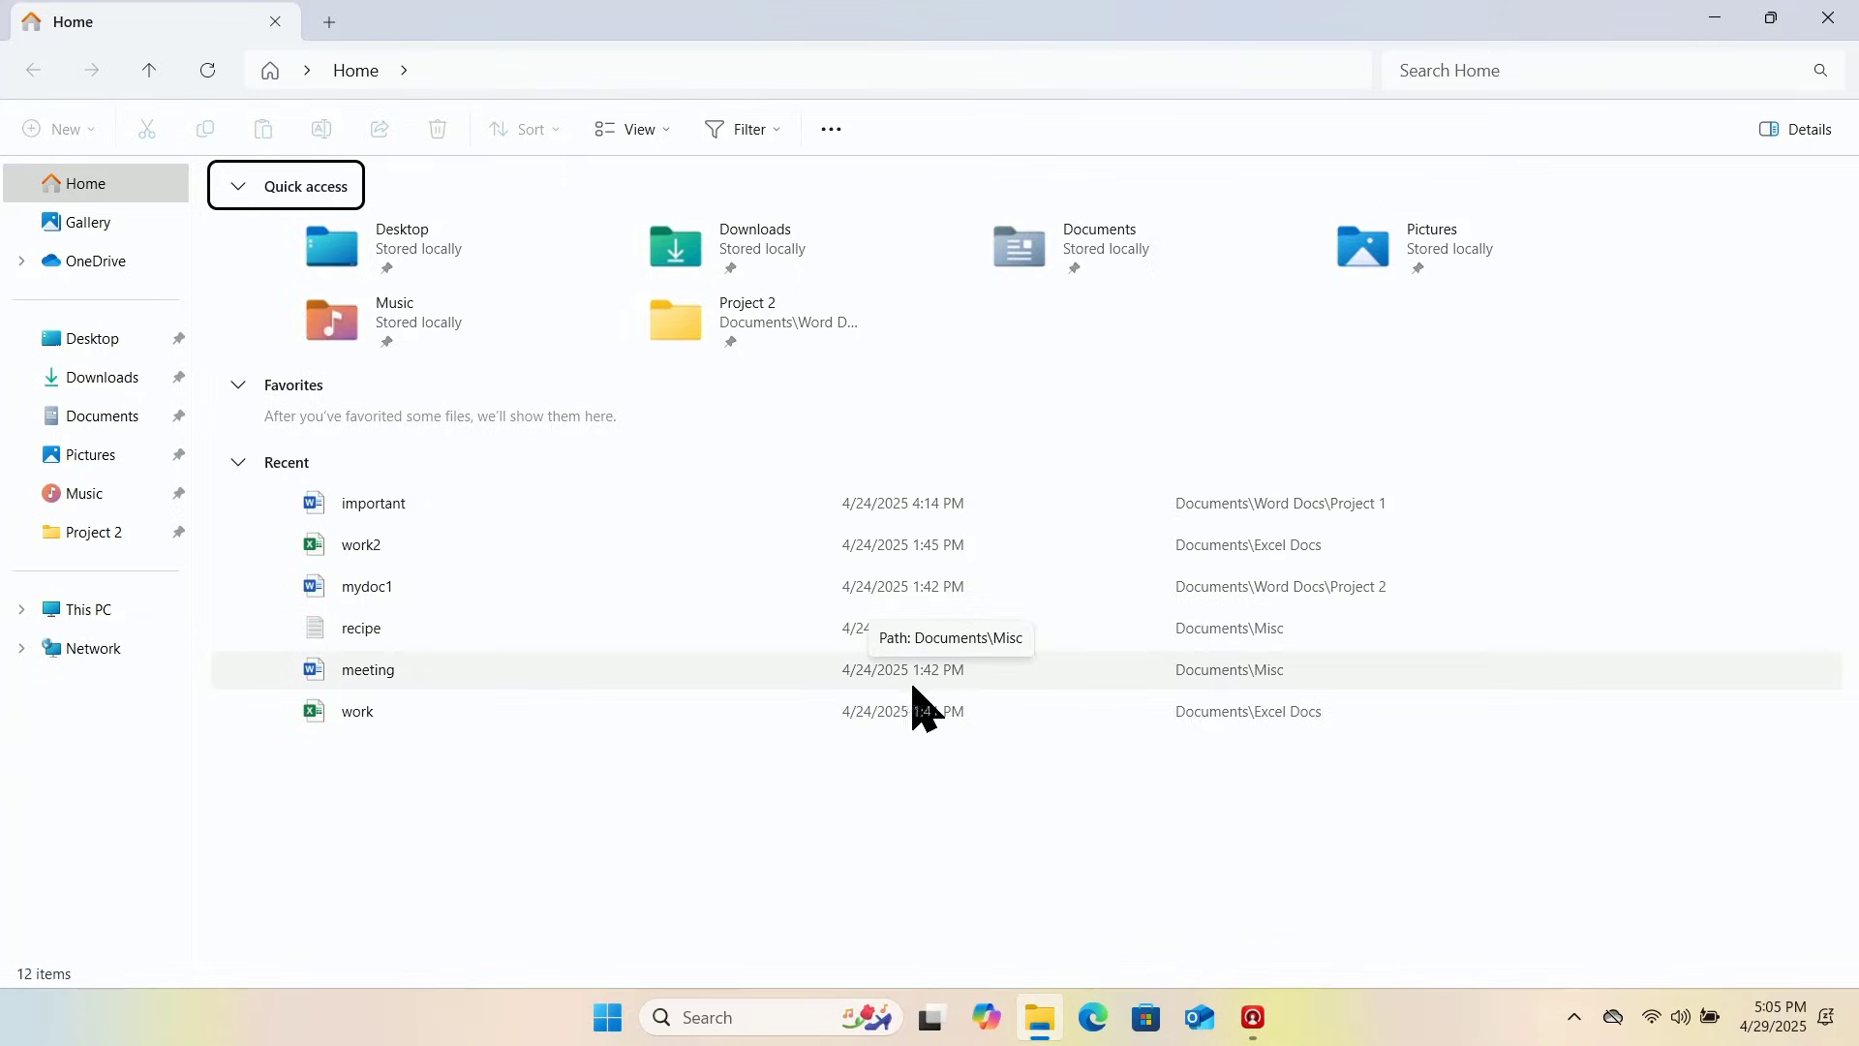
Step: Under This PC, open Properties for Local Disk (C:) and move the dialog to the centre
click(89, 612)
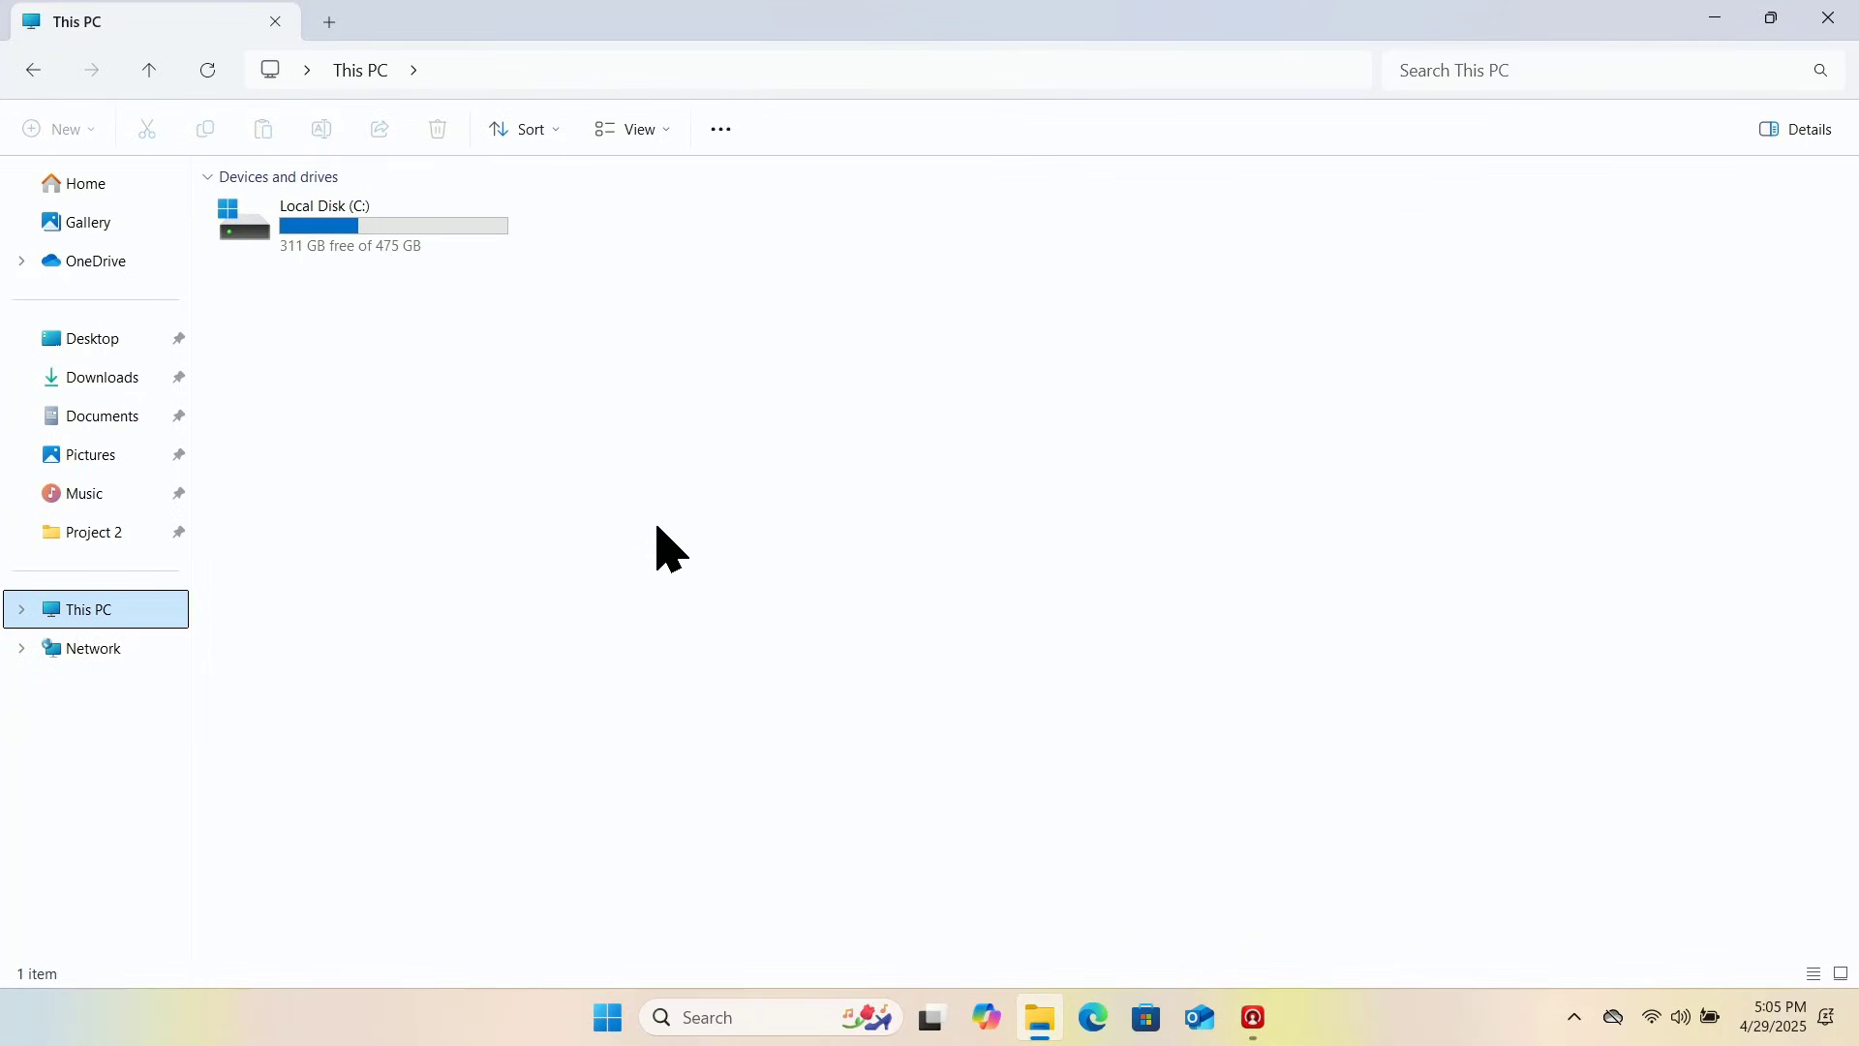
click(351, 223)
right_click(350, 222)
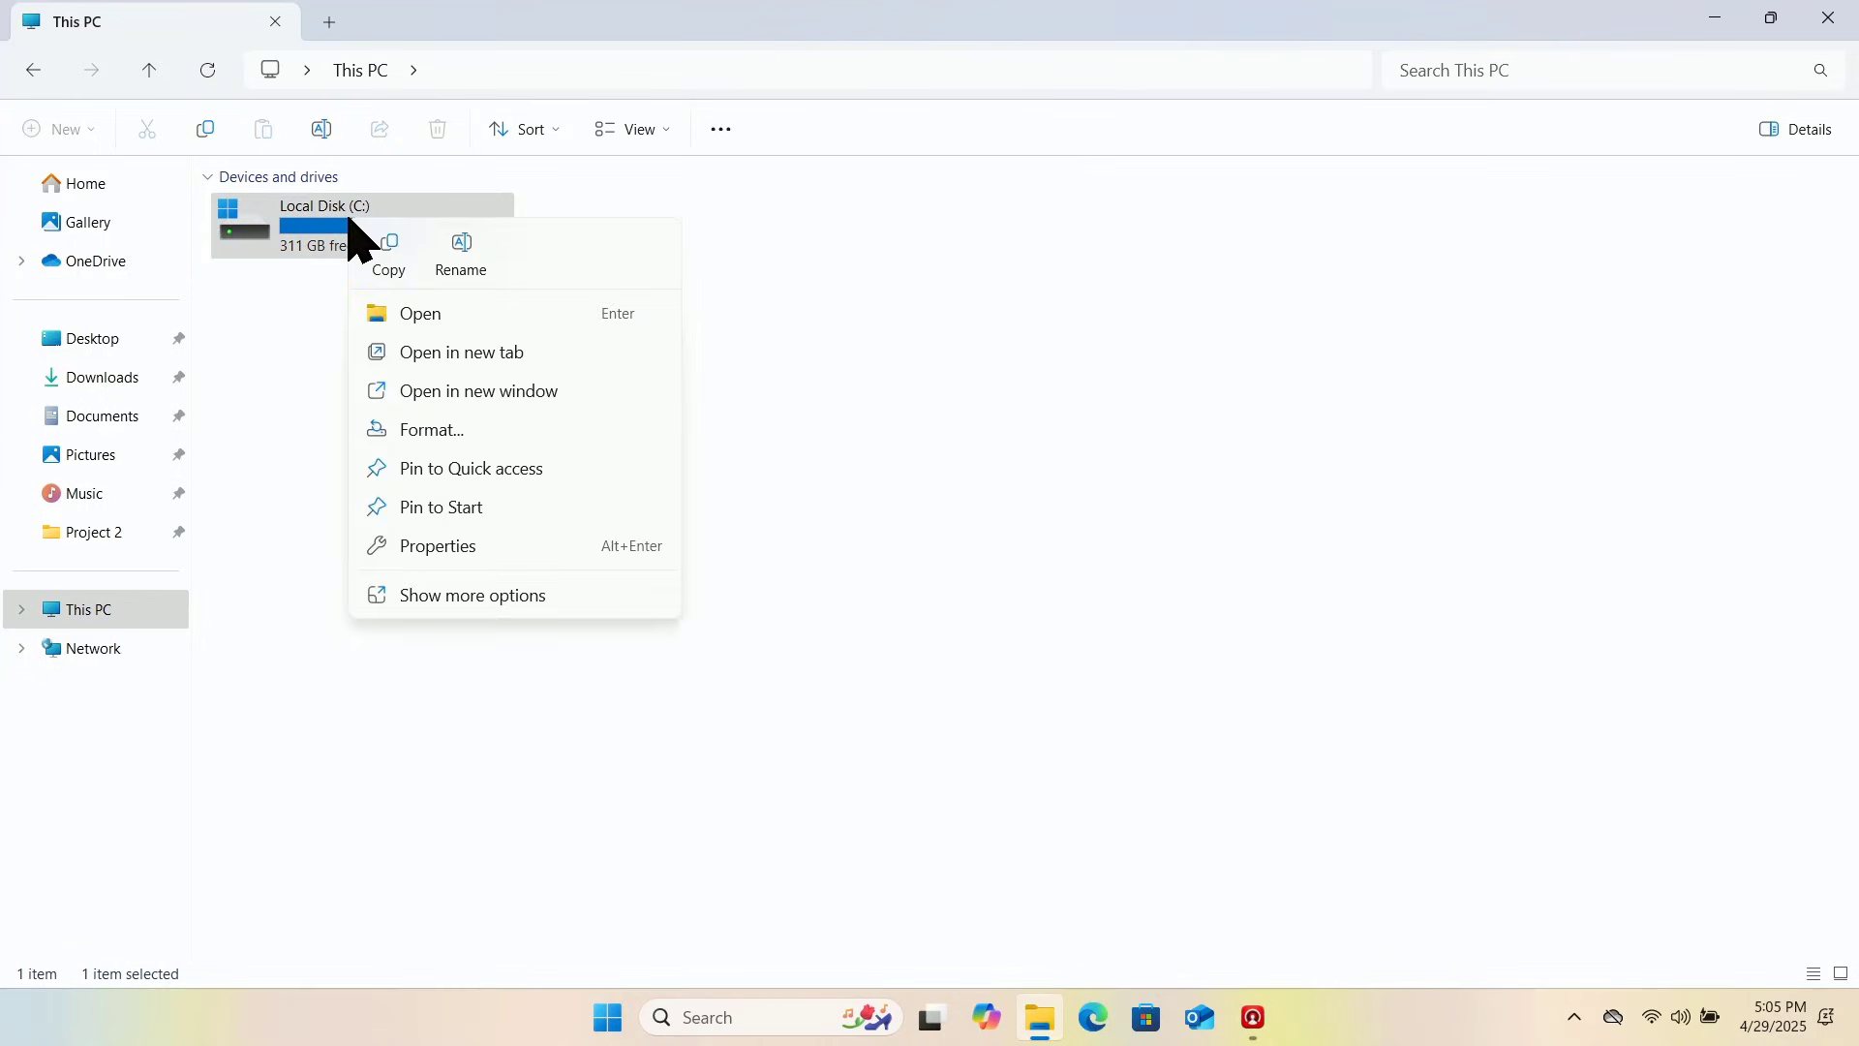
click(477, 548)
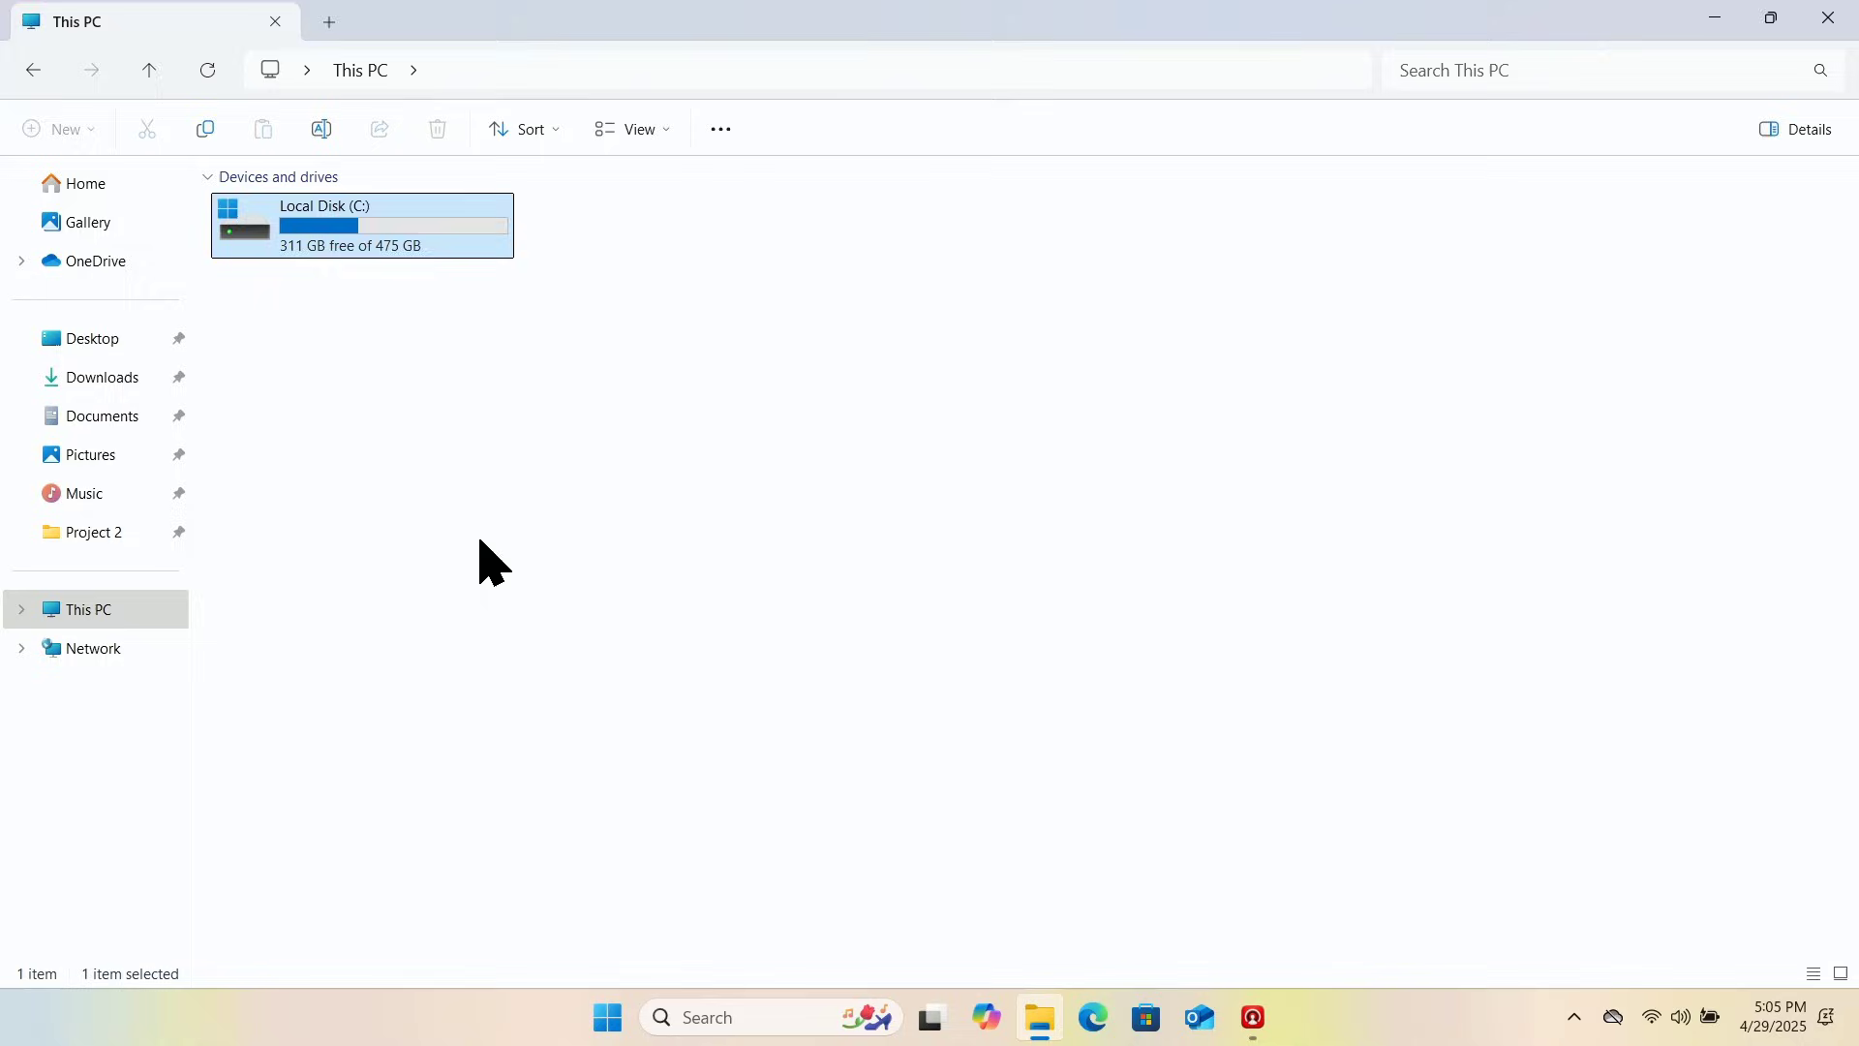
drag(648, 236, 999, 186)
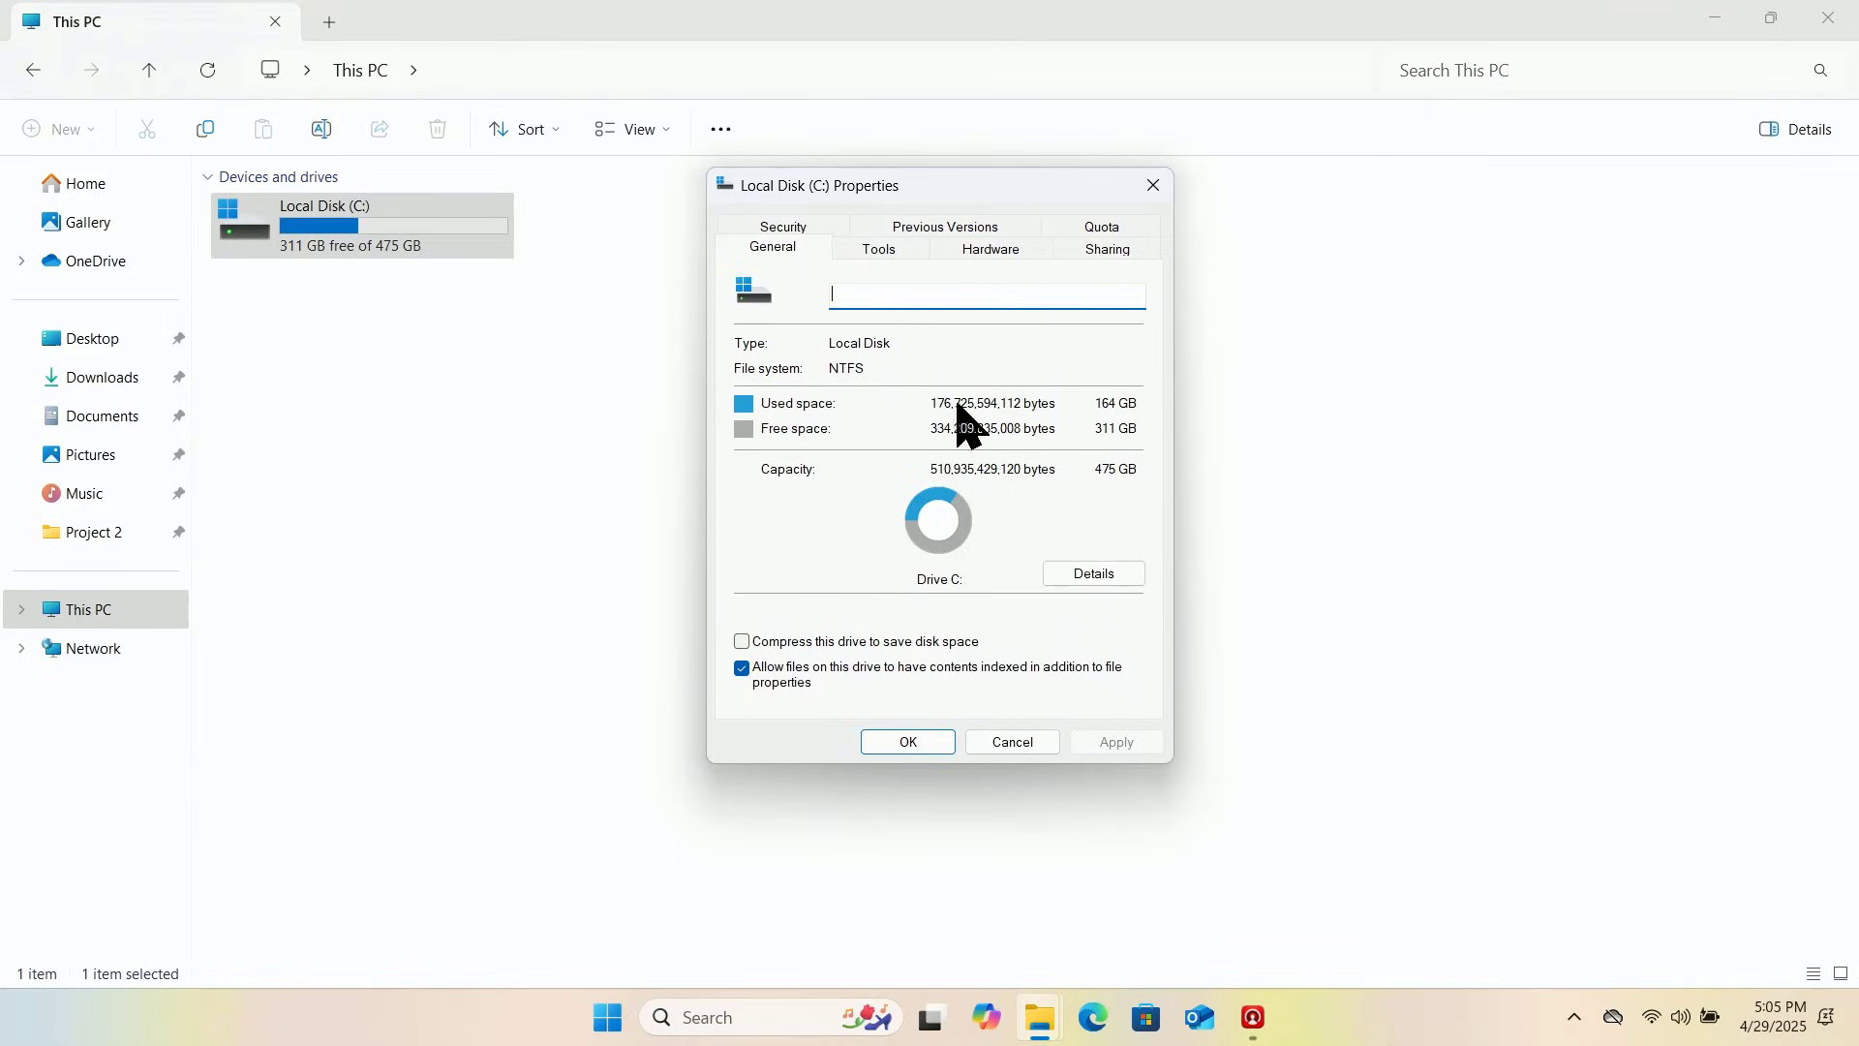
Step: On the Tools tab, check Optimize Drives, which rates C: as OK, then close it
click(879, 251)
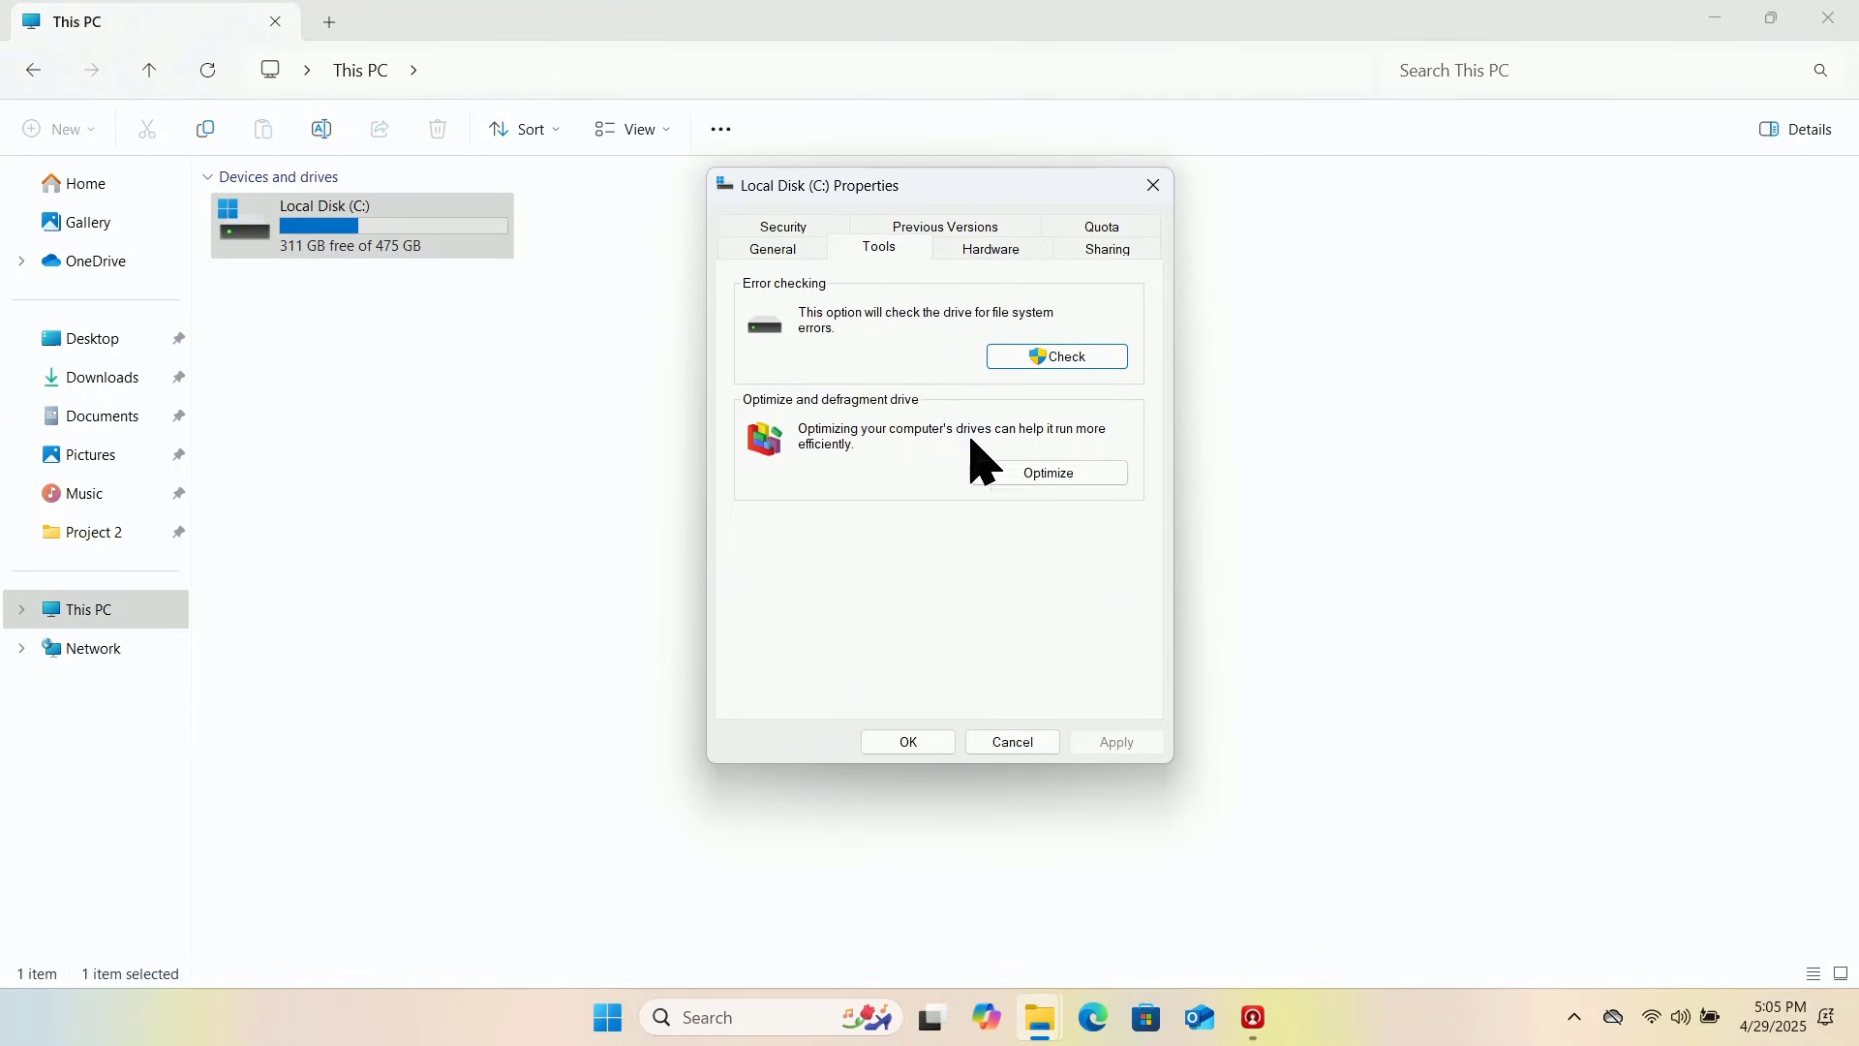
click(1034, 484)
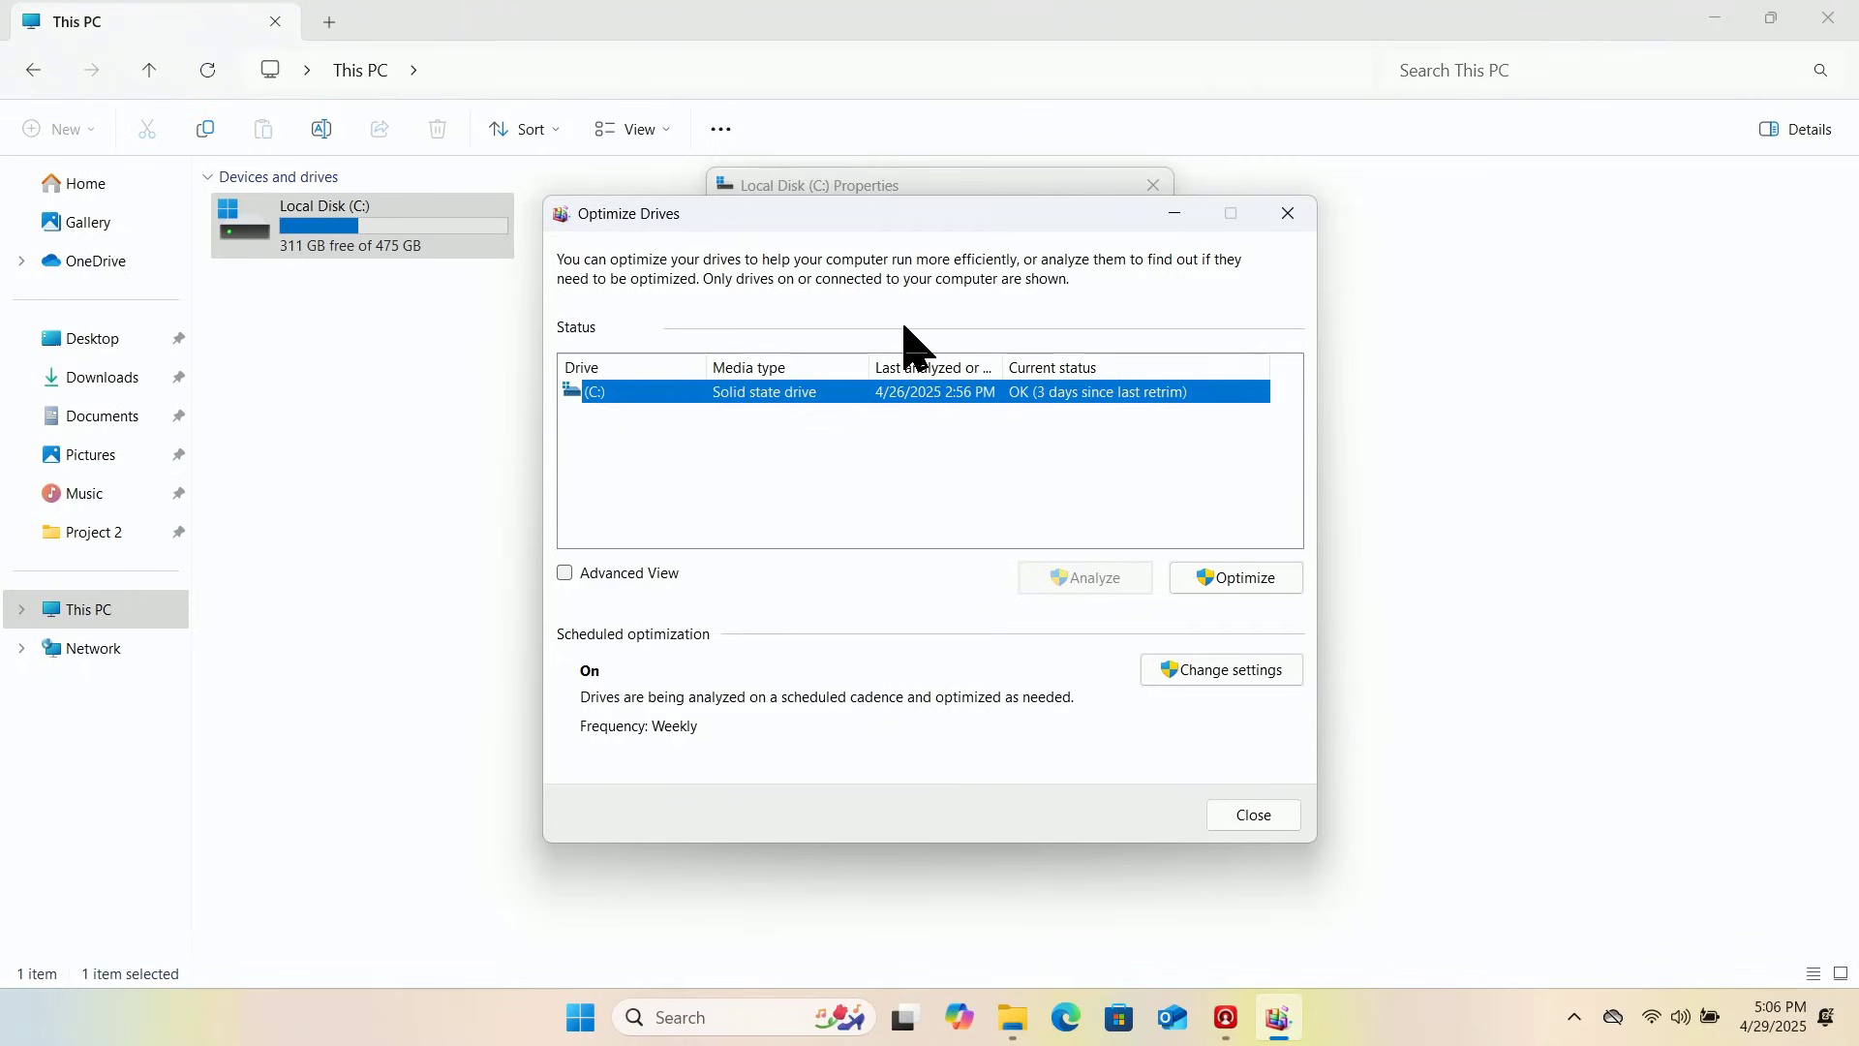
click(1242, 828)
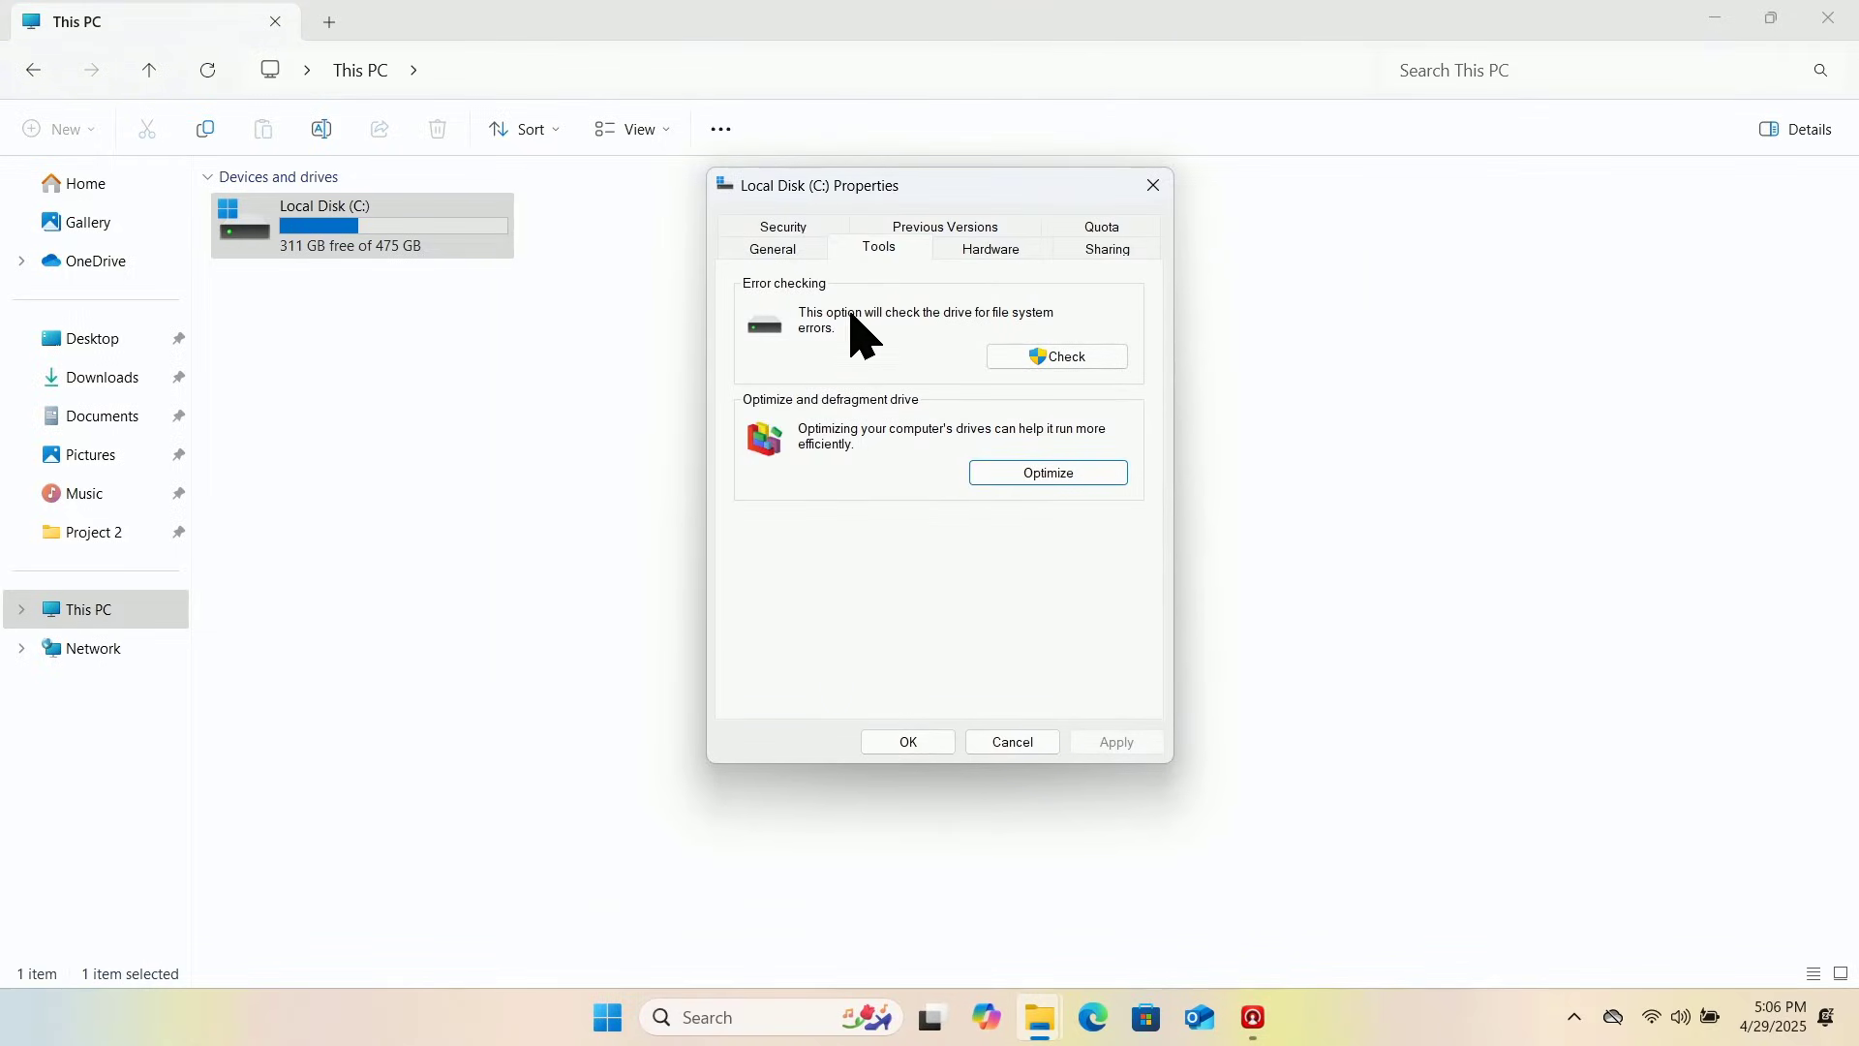
Step: Run error Check on Local Disk (C:), approve the UAC prompt with the PIN, and scan the drive
click(1045, 356)
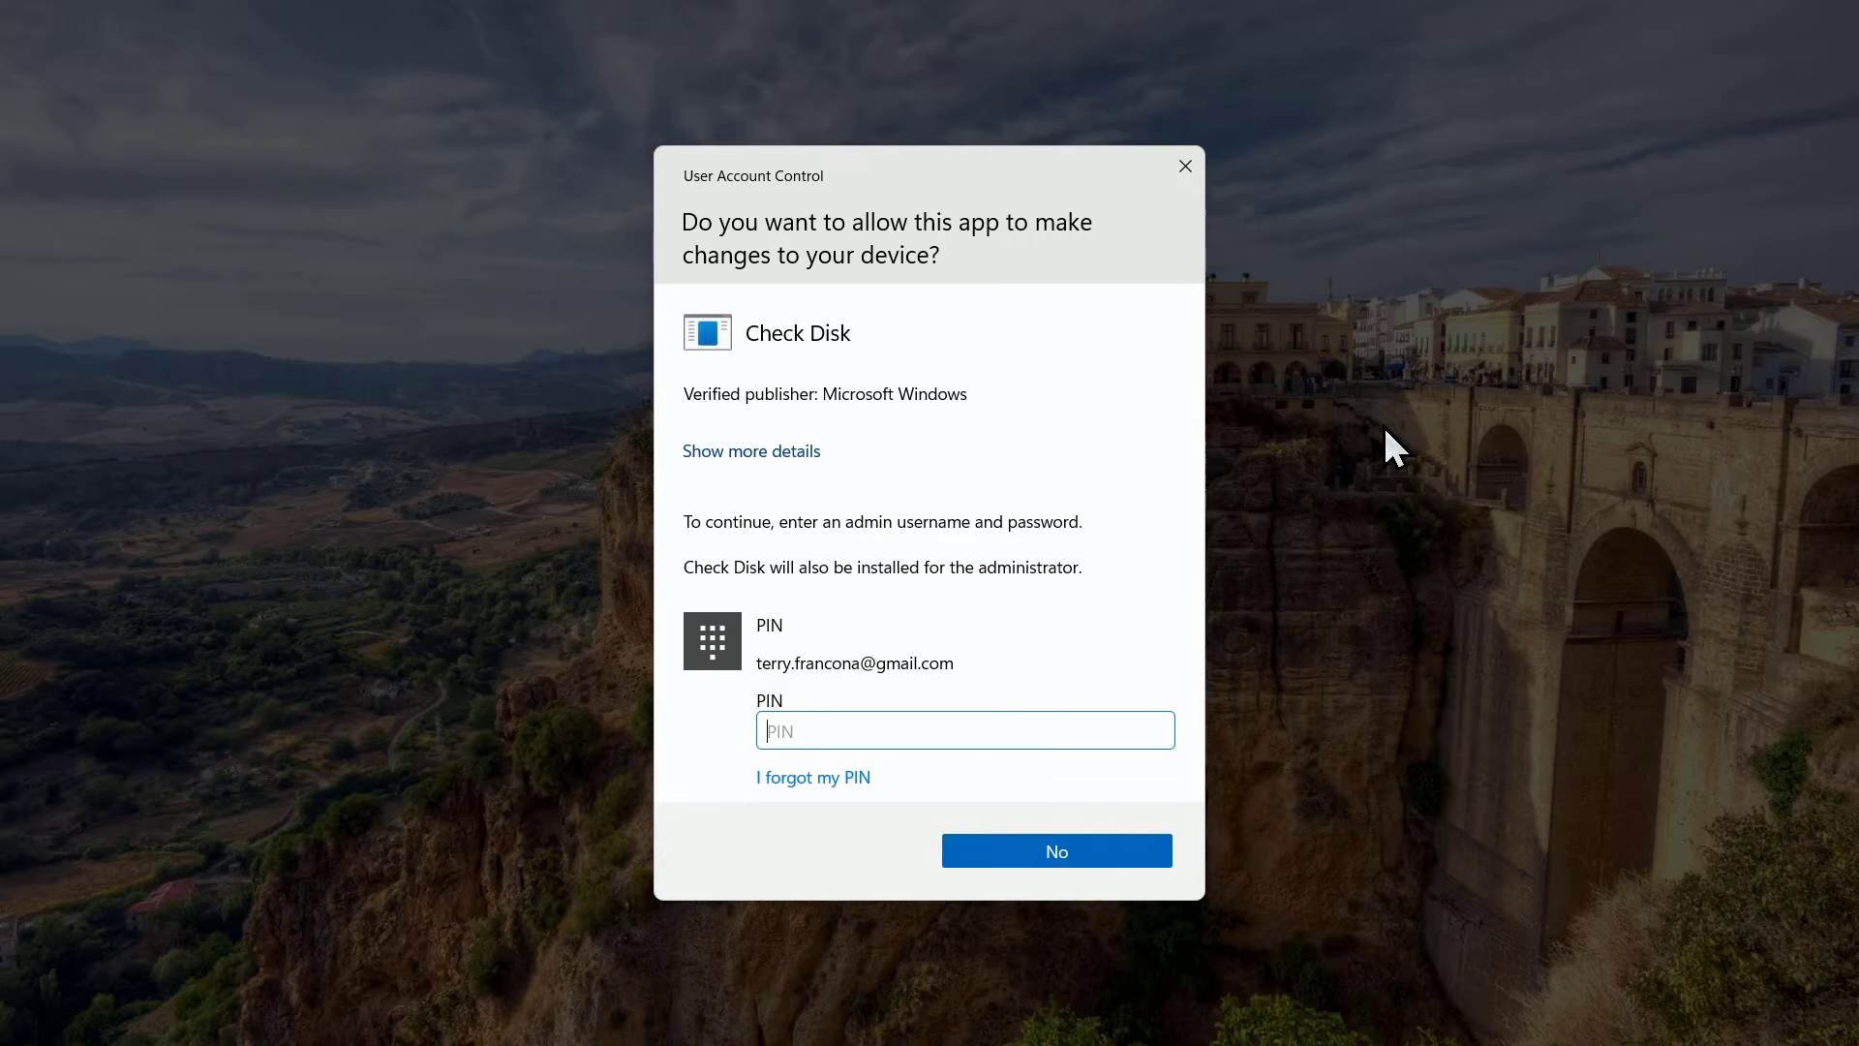
text(1234)
key(Return)
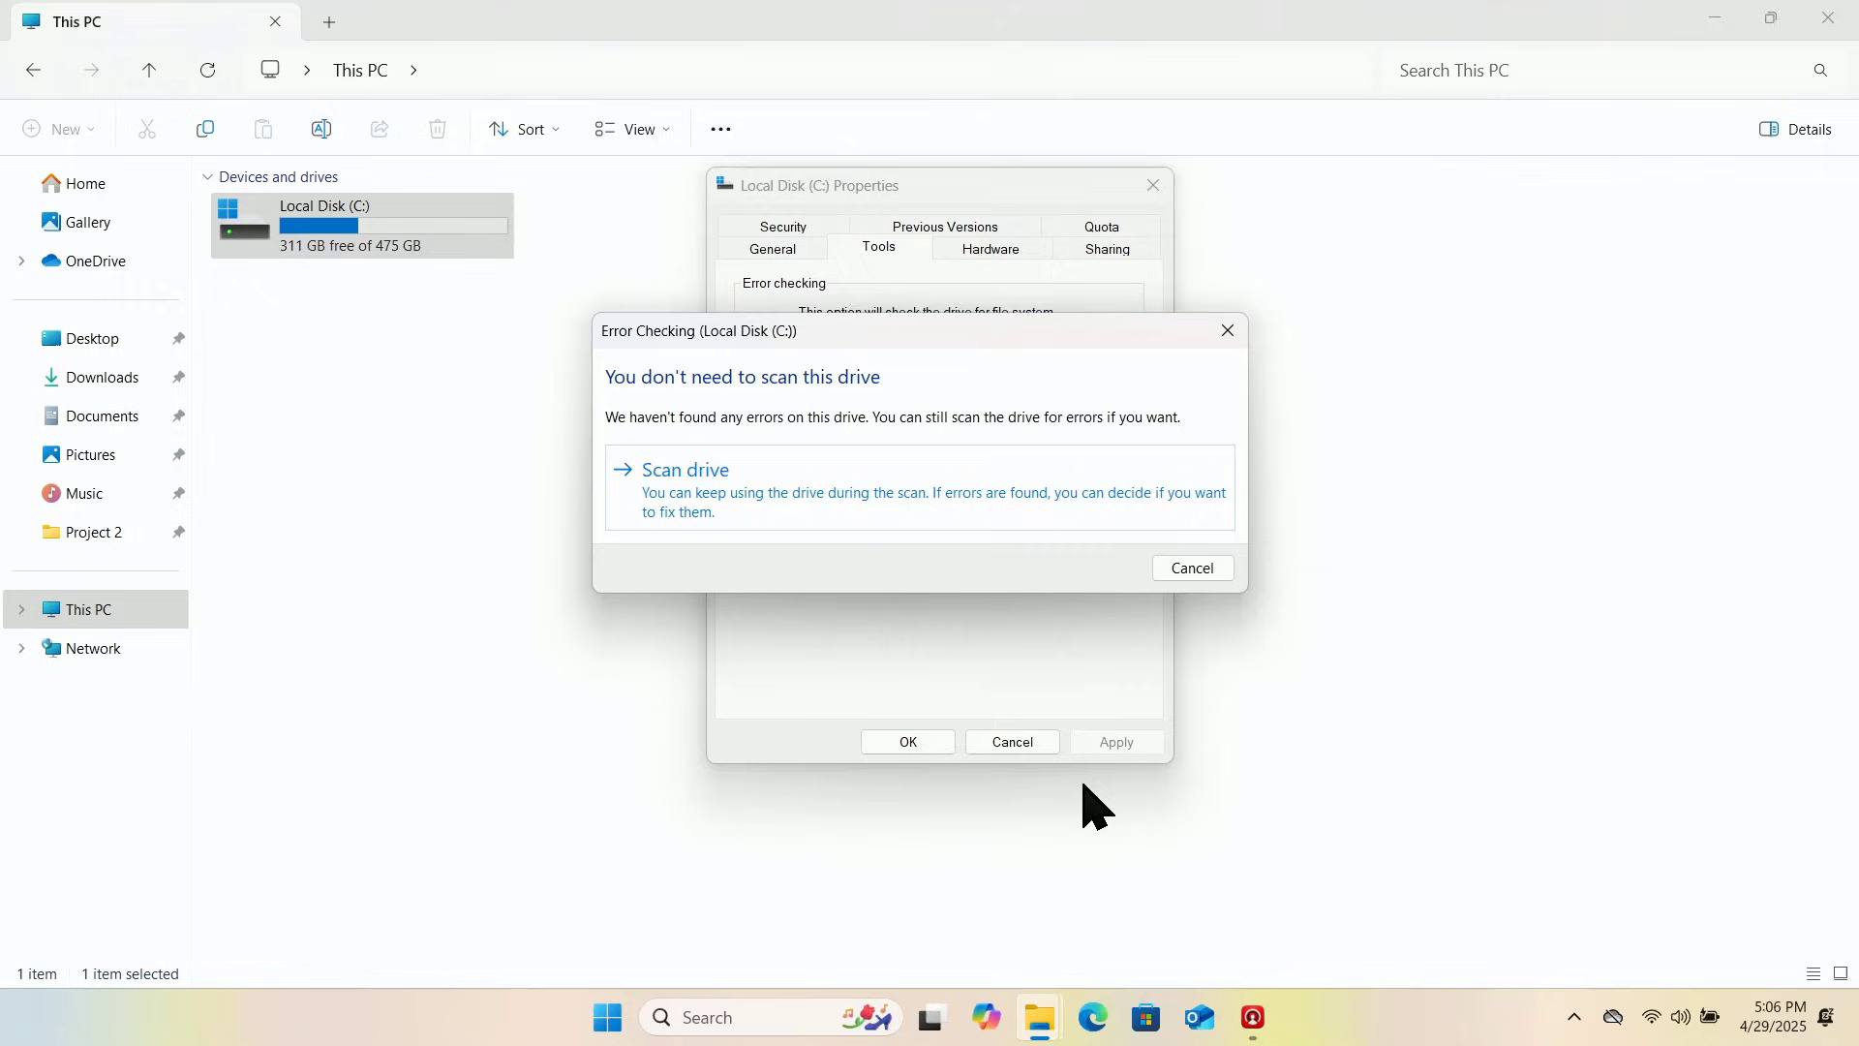
click(906, 526)
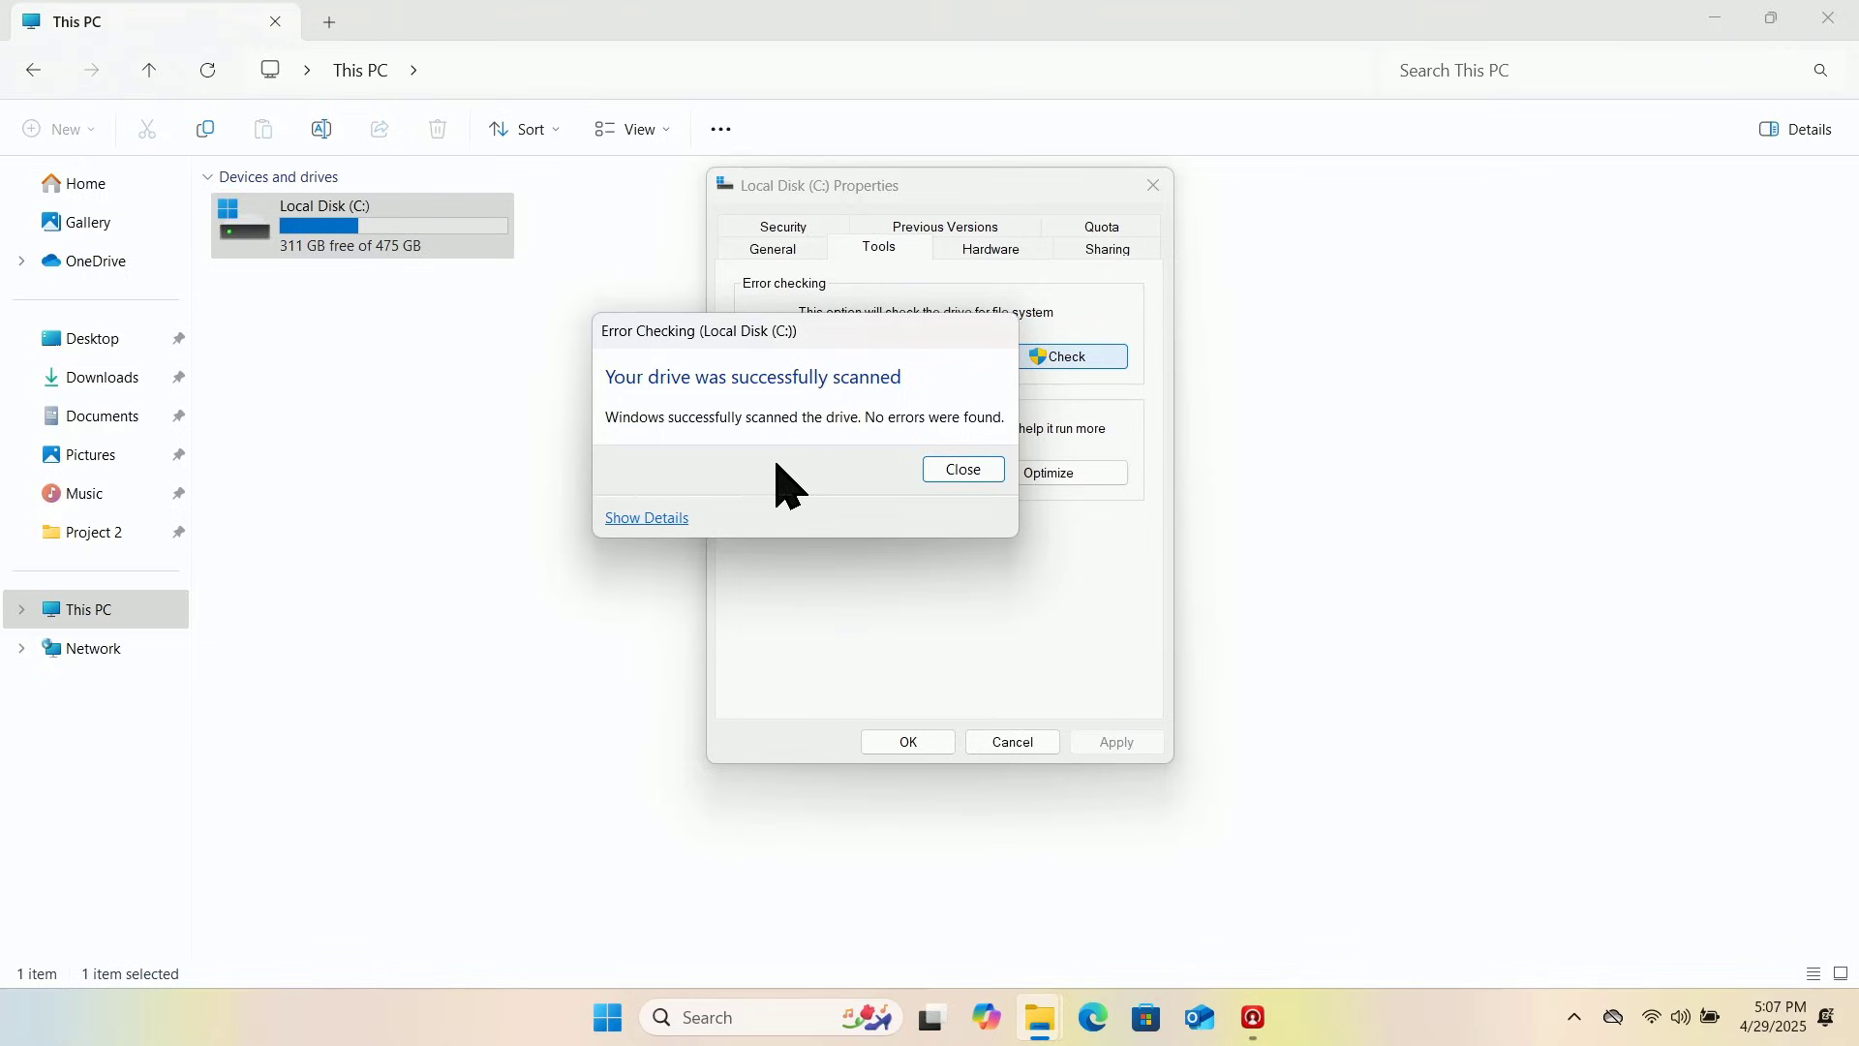
click(661, 520)
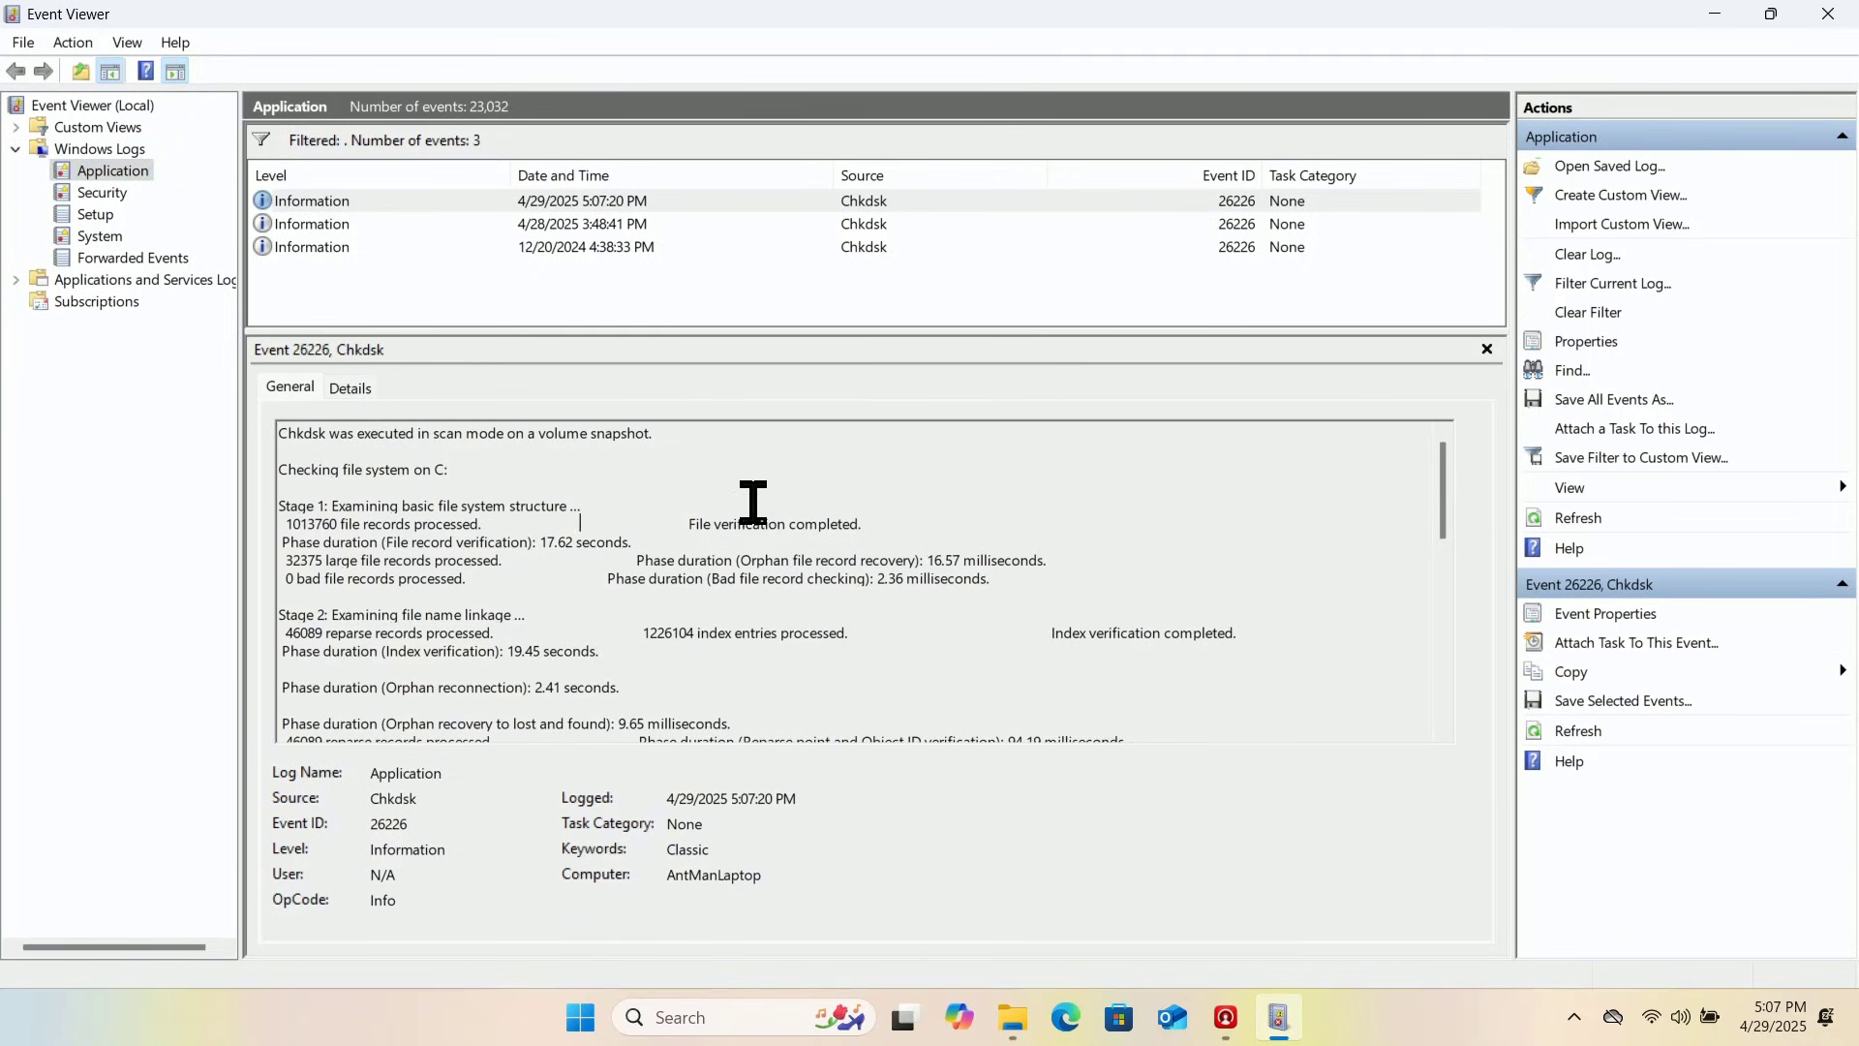
scroll(881, 552, down, 15)
scroll(891, 580, down, 1)
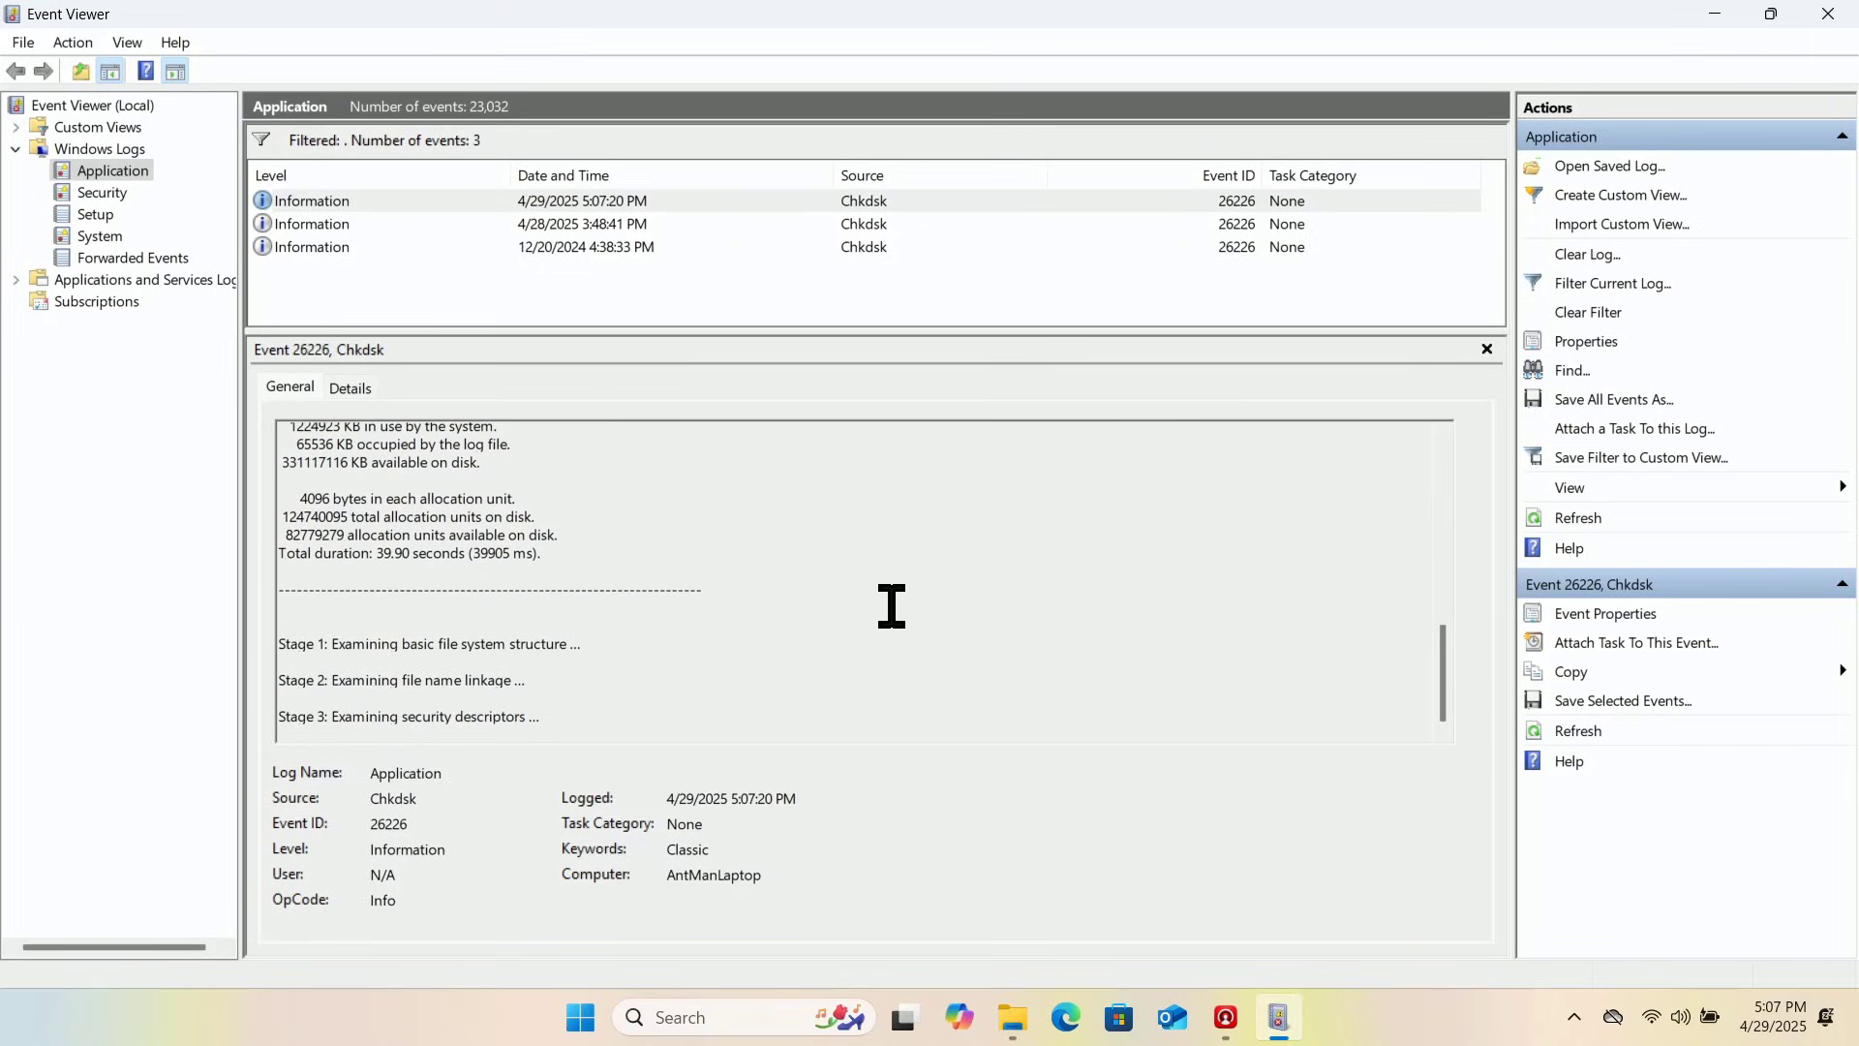
scroll(886, 605, up, 15)
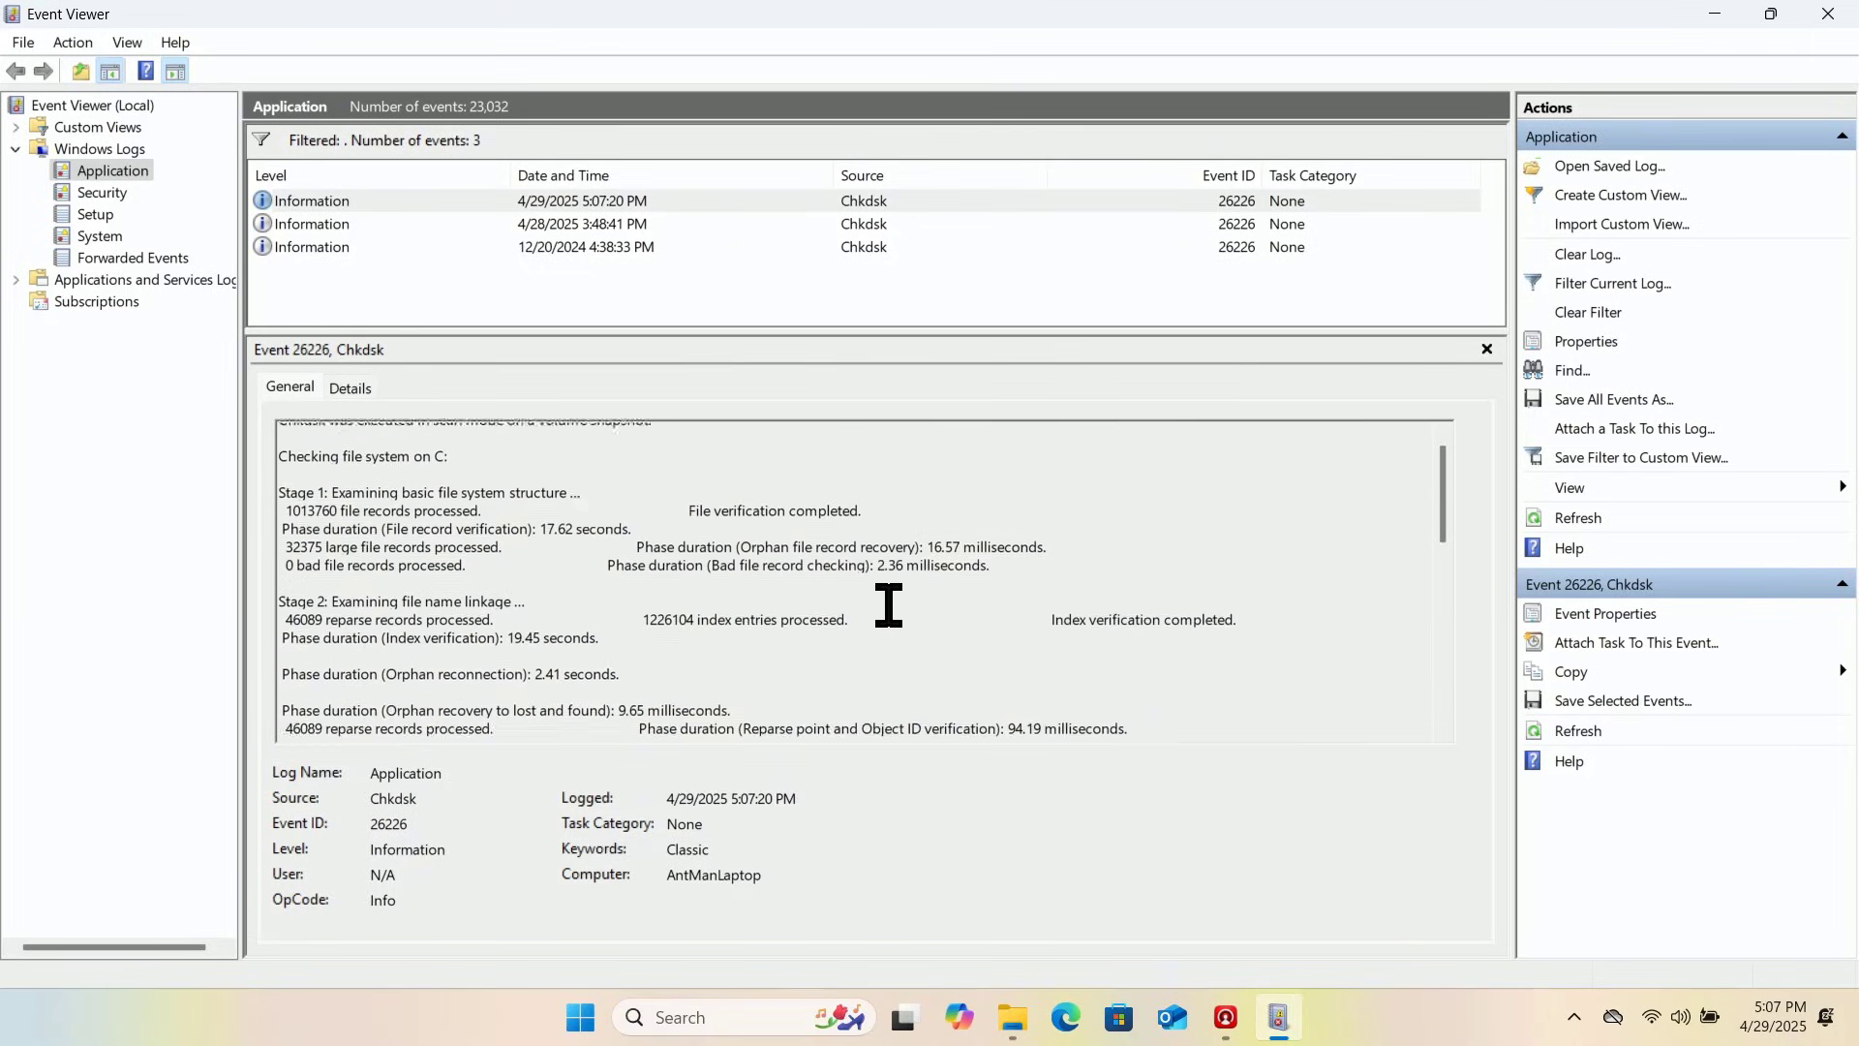
click(1828, 13)
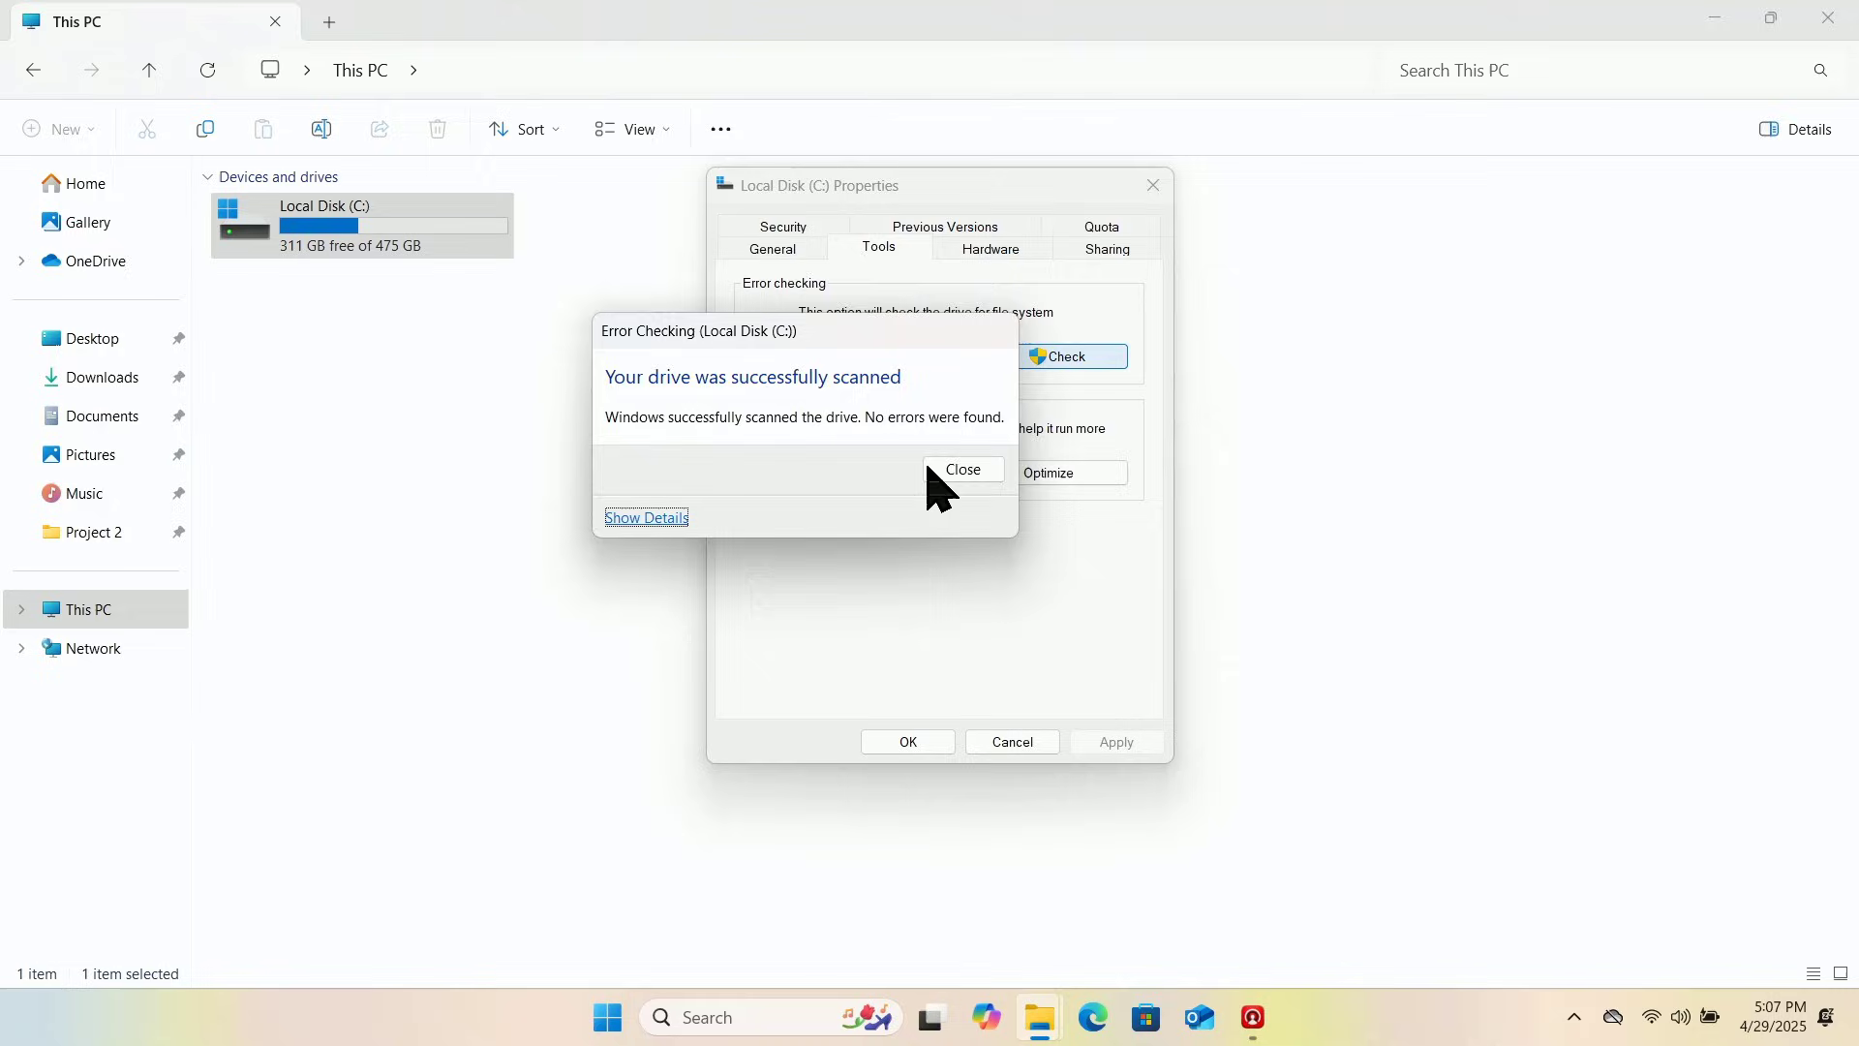
Step: Dismiss the scan result and view the General tab: 164 GB used, 311 GB free of 475 GB
click(964, 471)
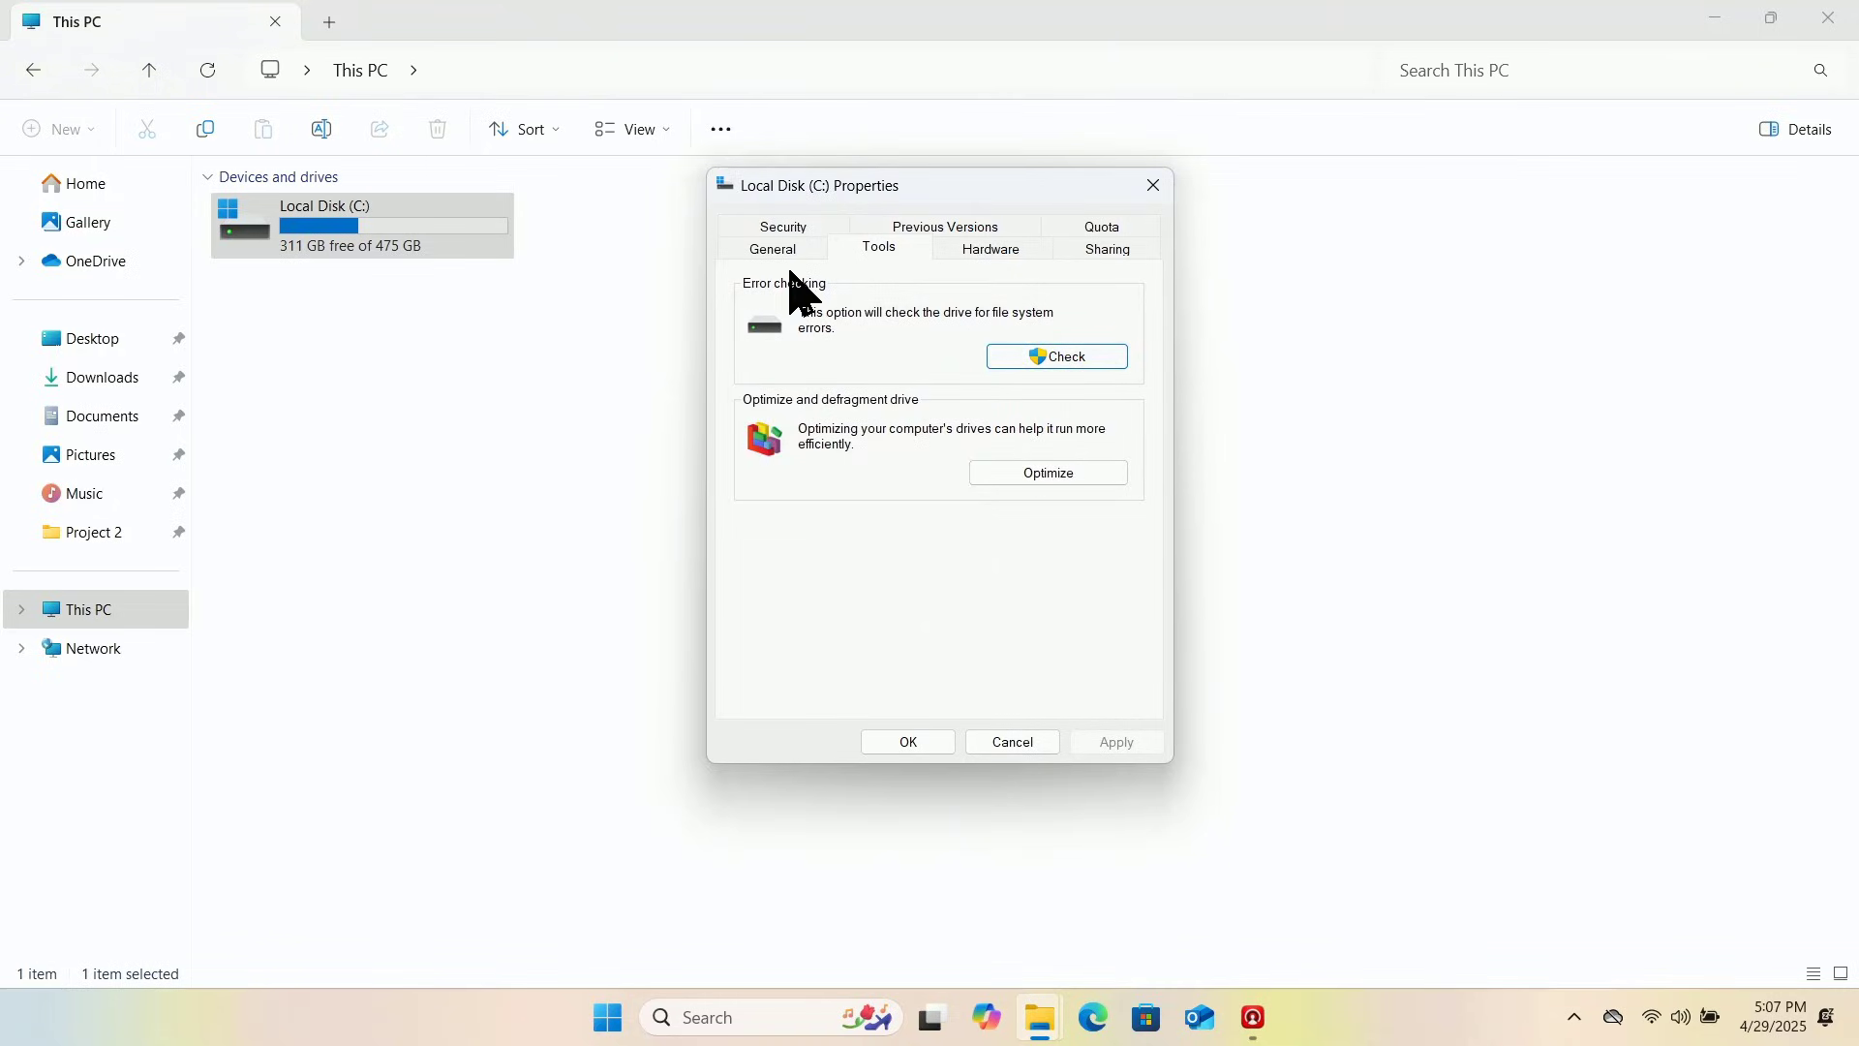
click(770, 250)
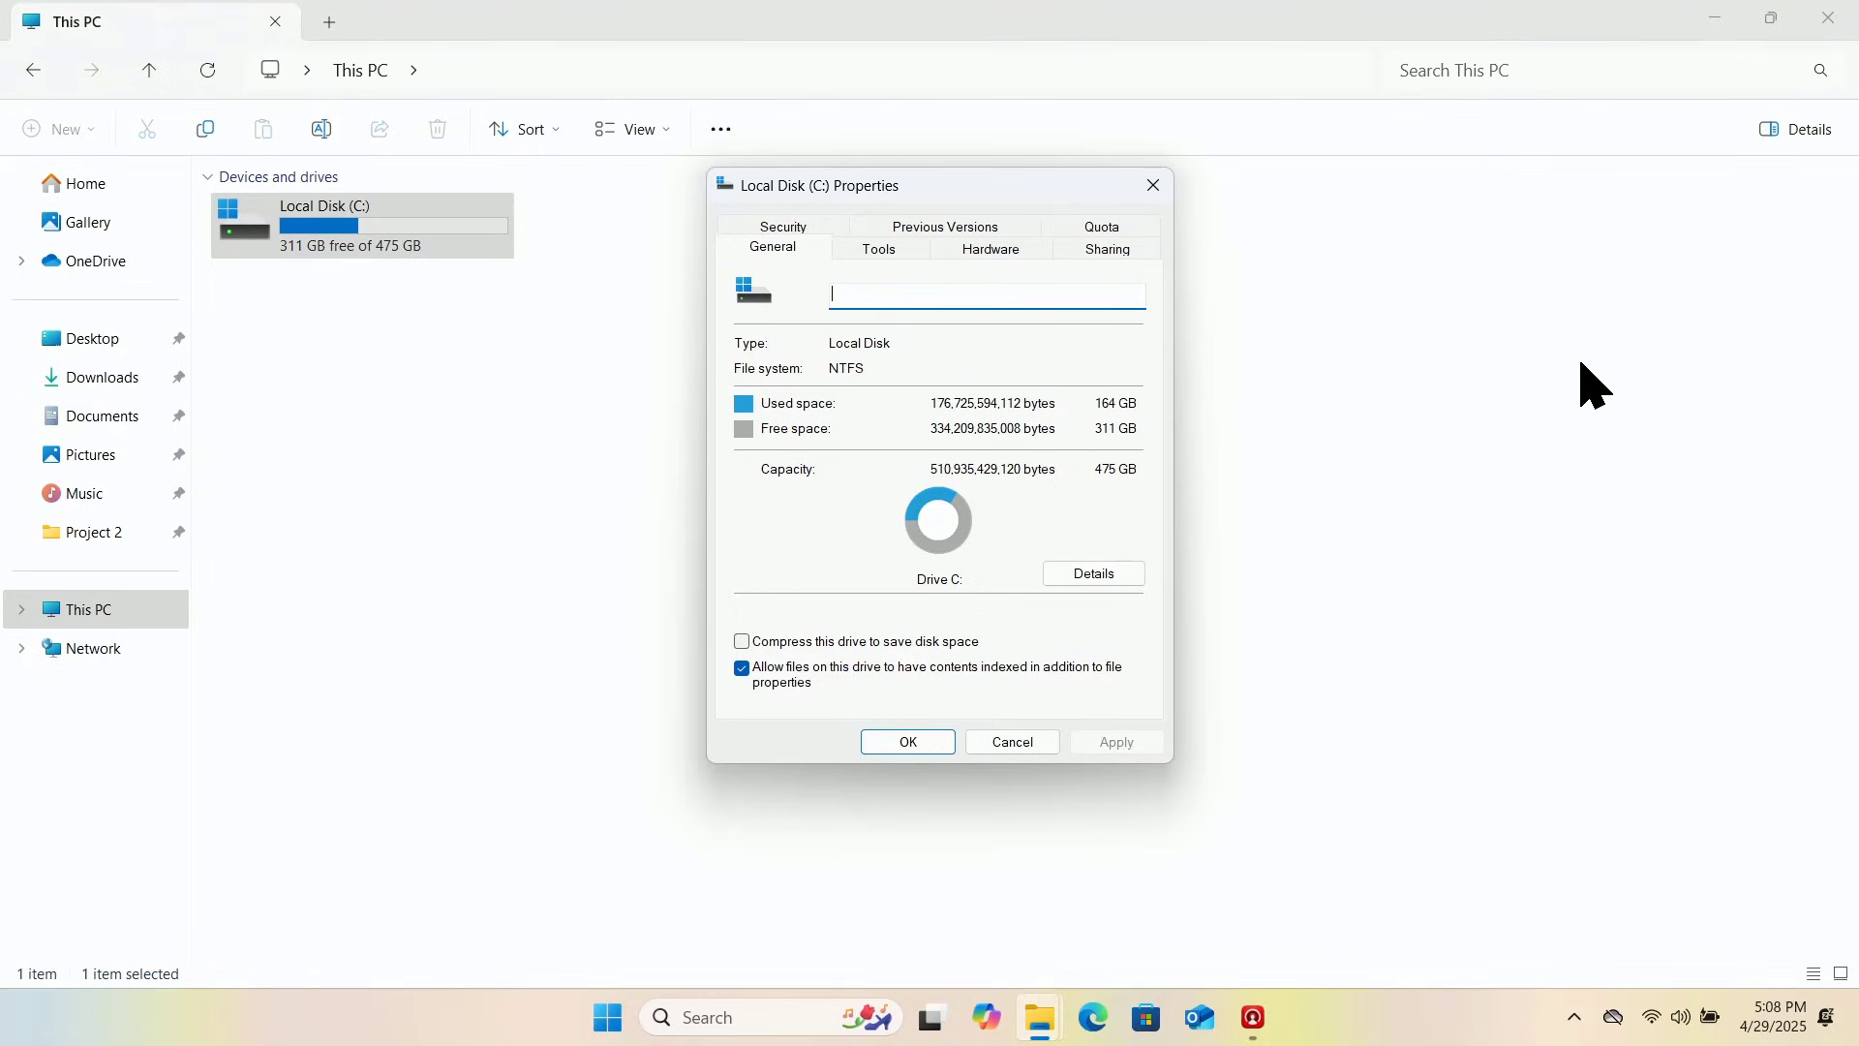
Step: Open Details to show C: storage usage in a maximized Settings window and scroll the categories
click(1082, 579)
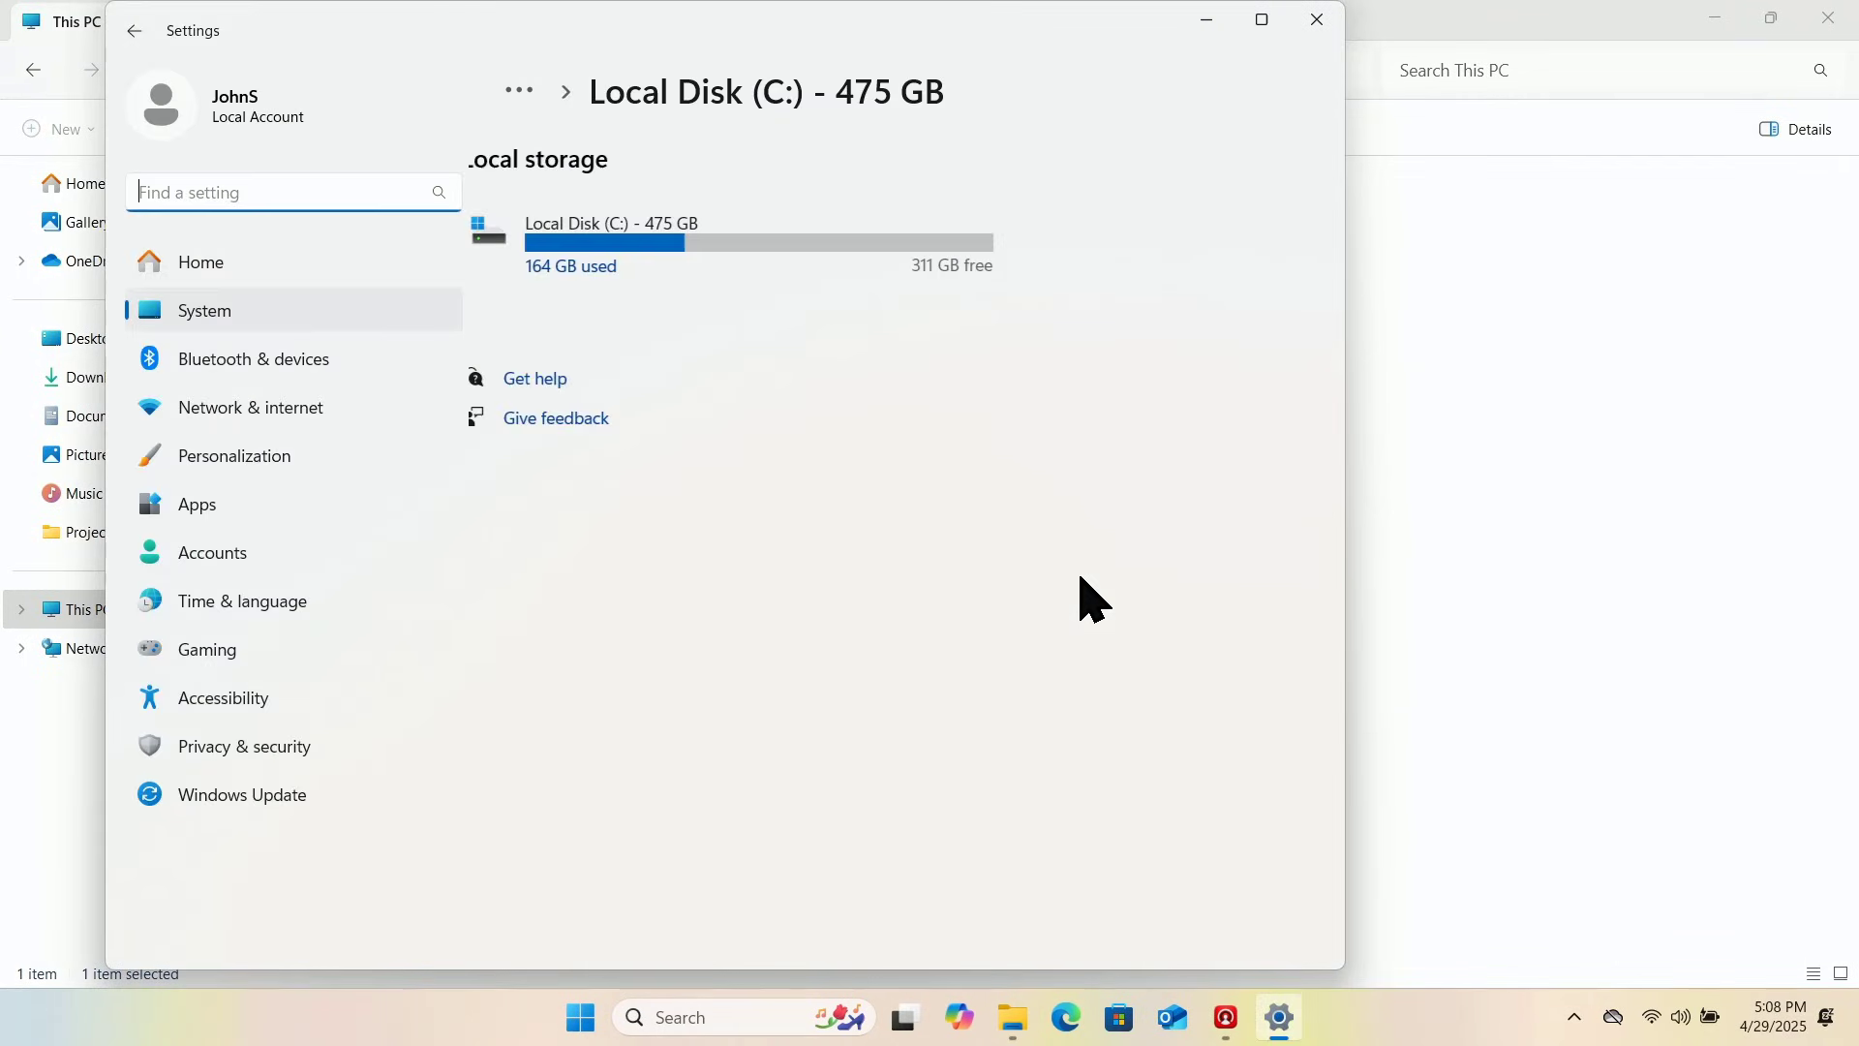
mouse_move(1277, 24)
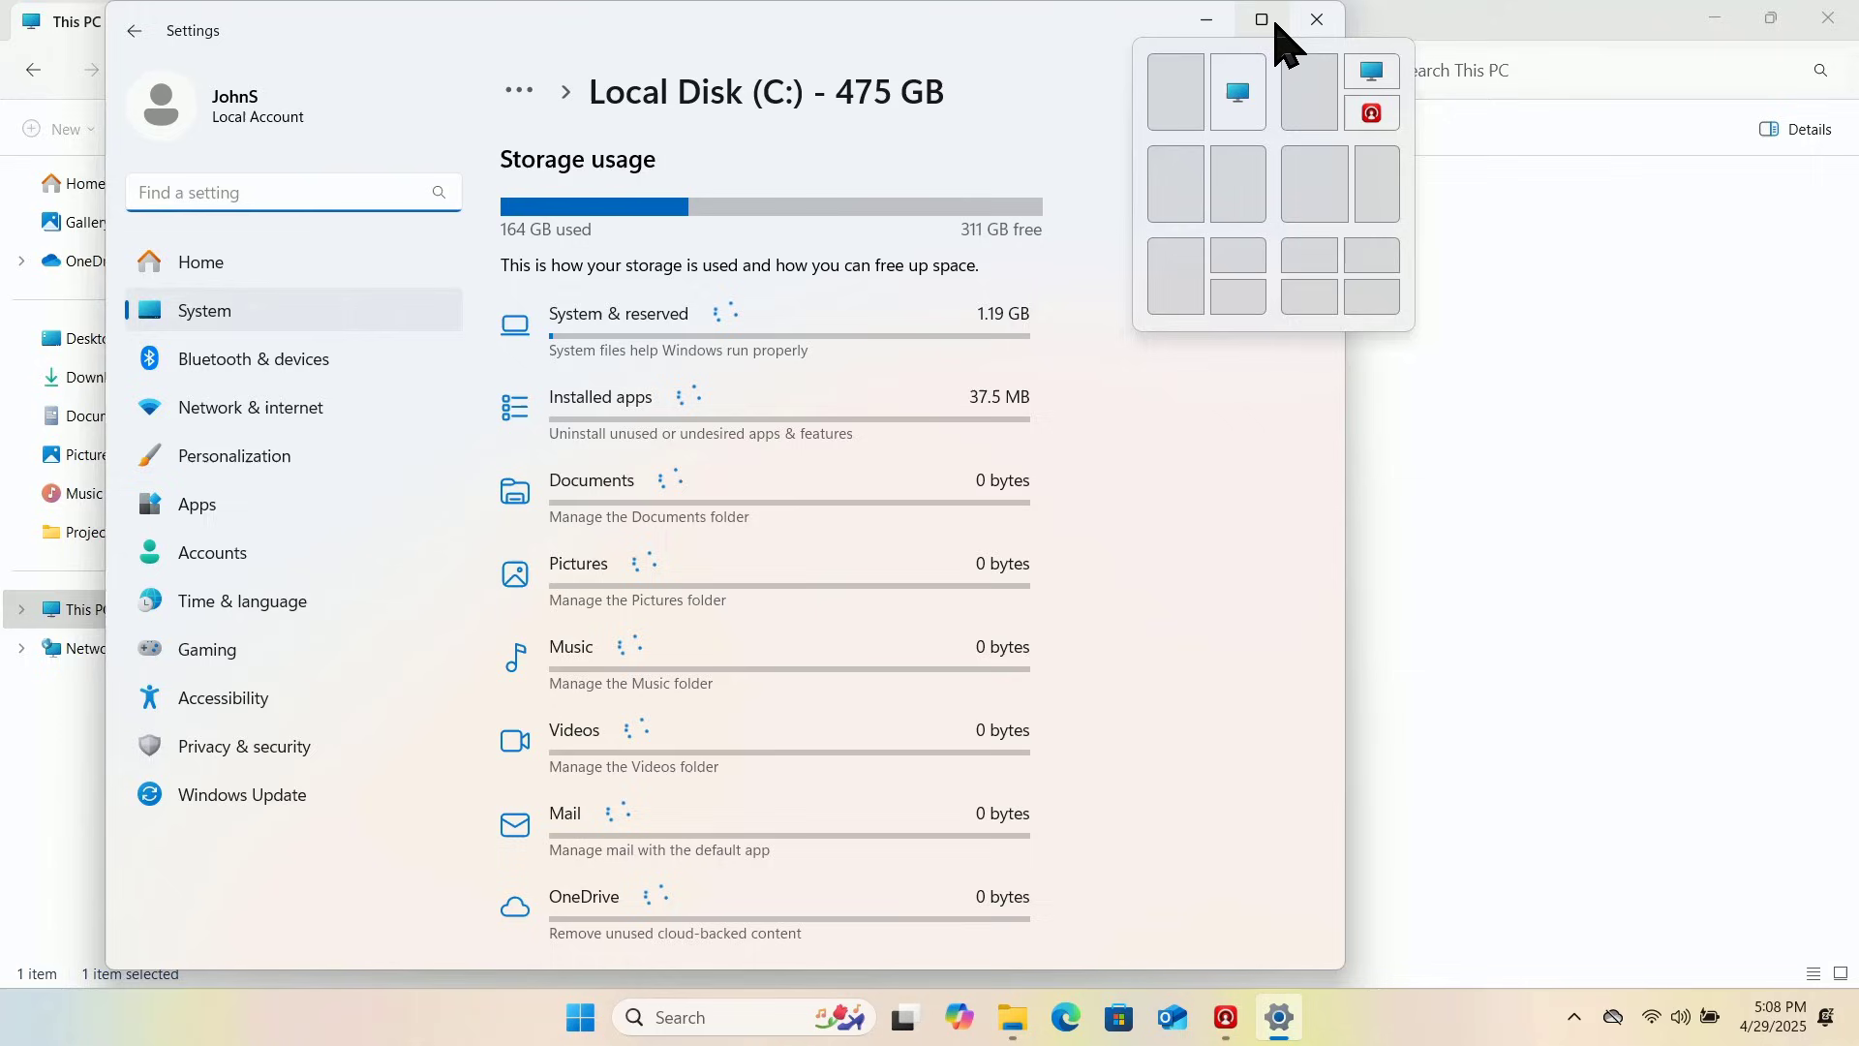
click(1268, 21)
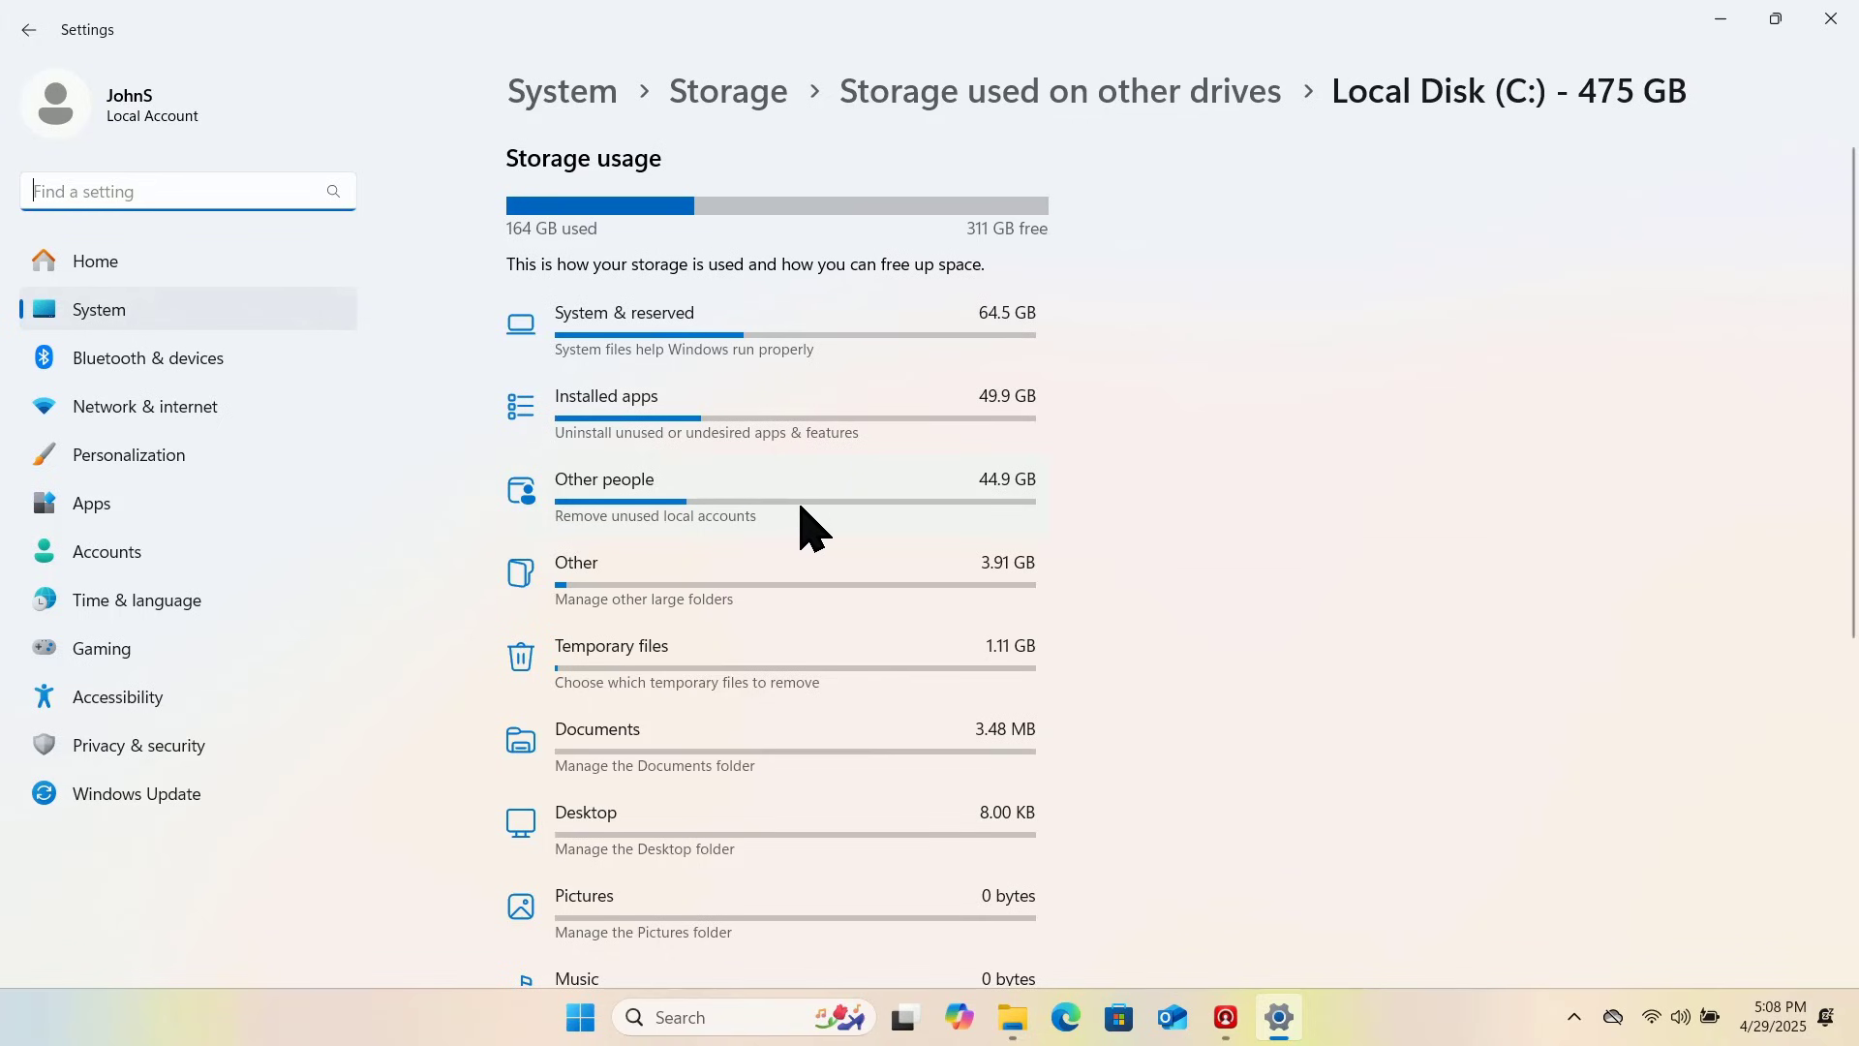
scroll(1230, 495, down, 1)
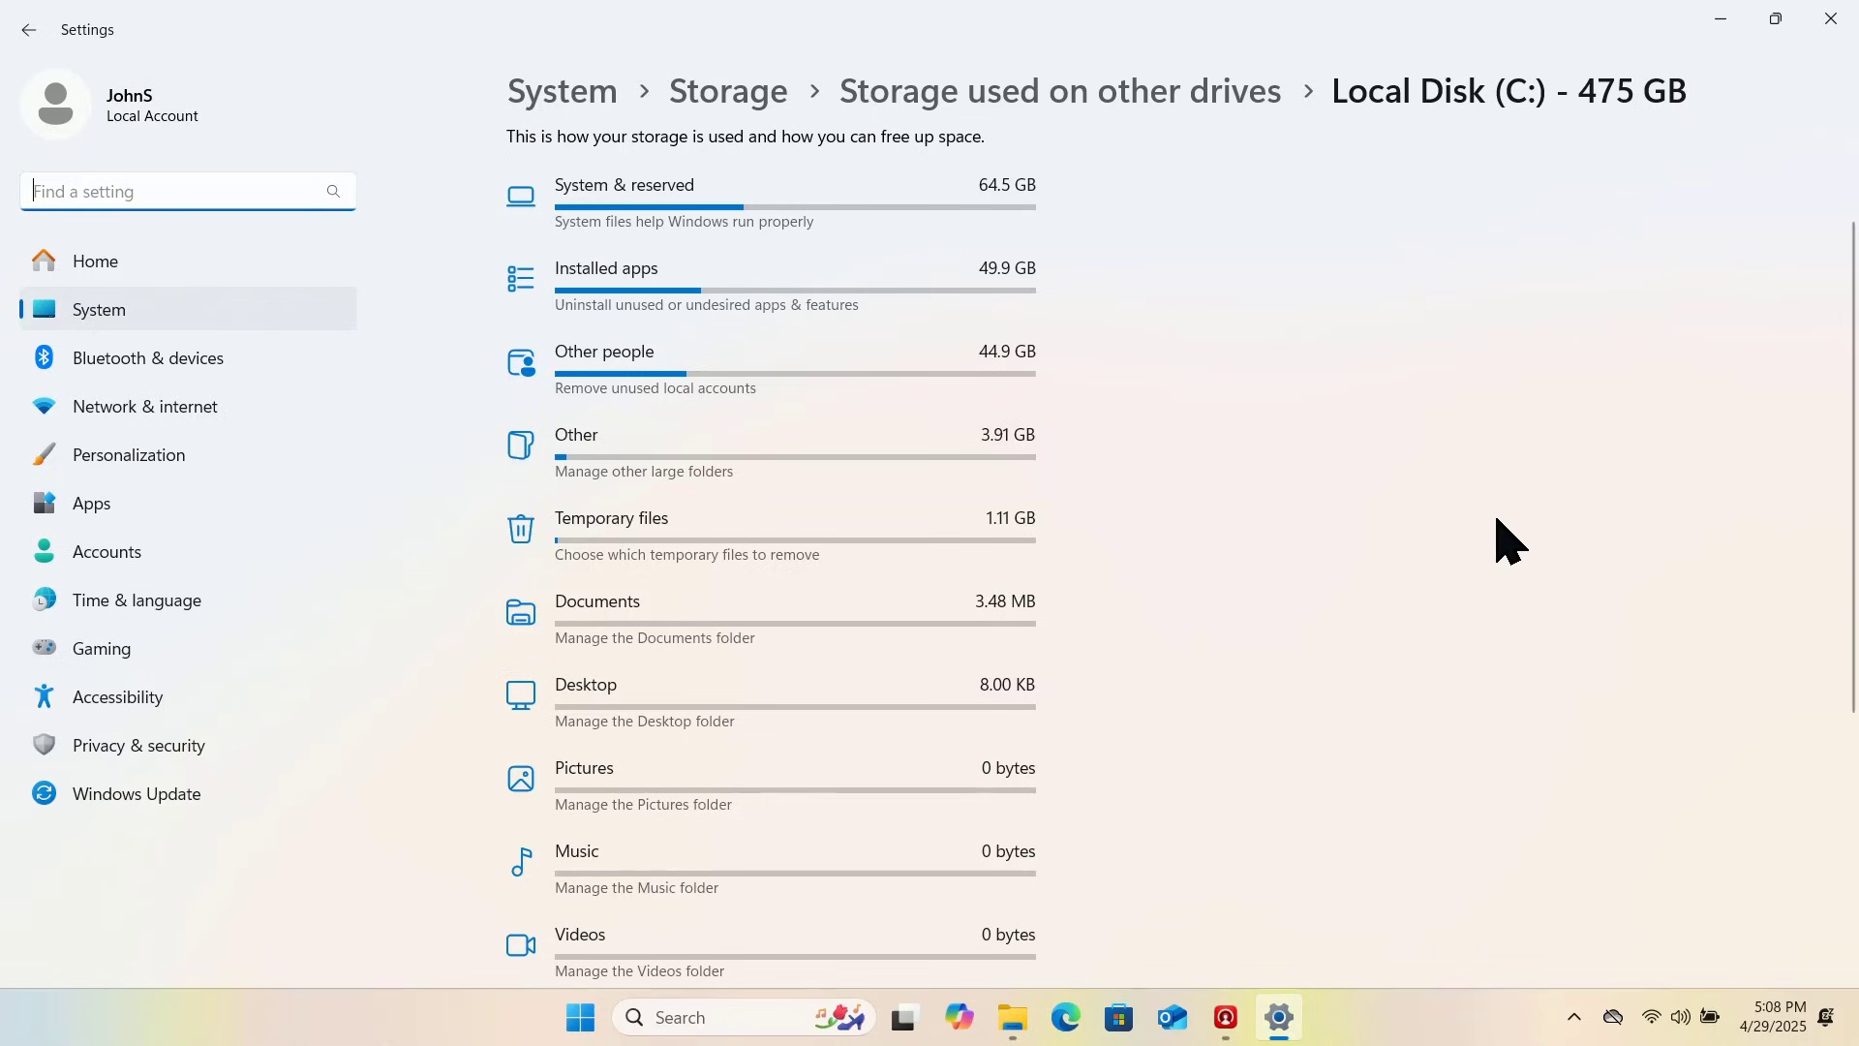
scroll(1481, 509, down, 1)
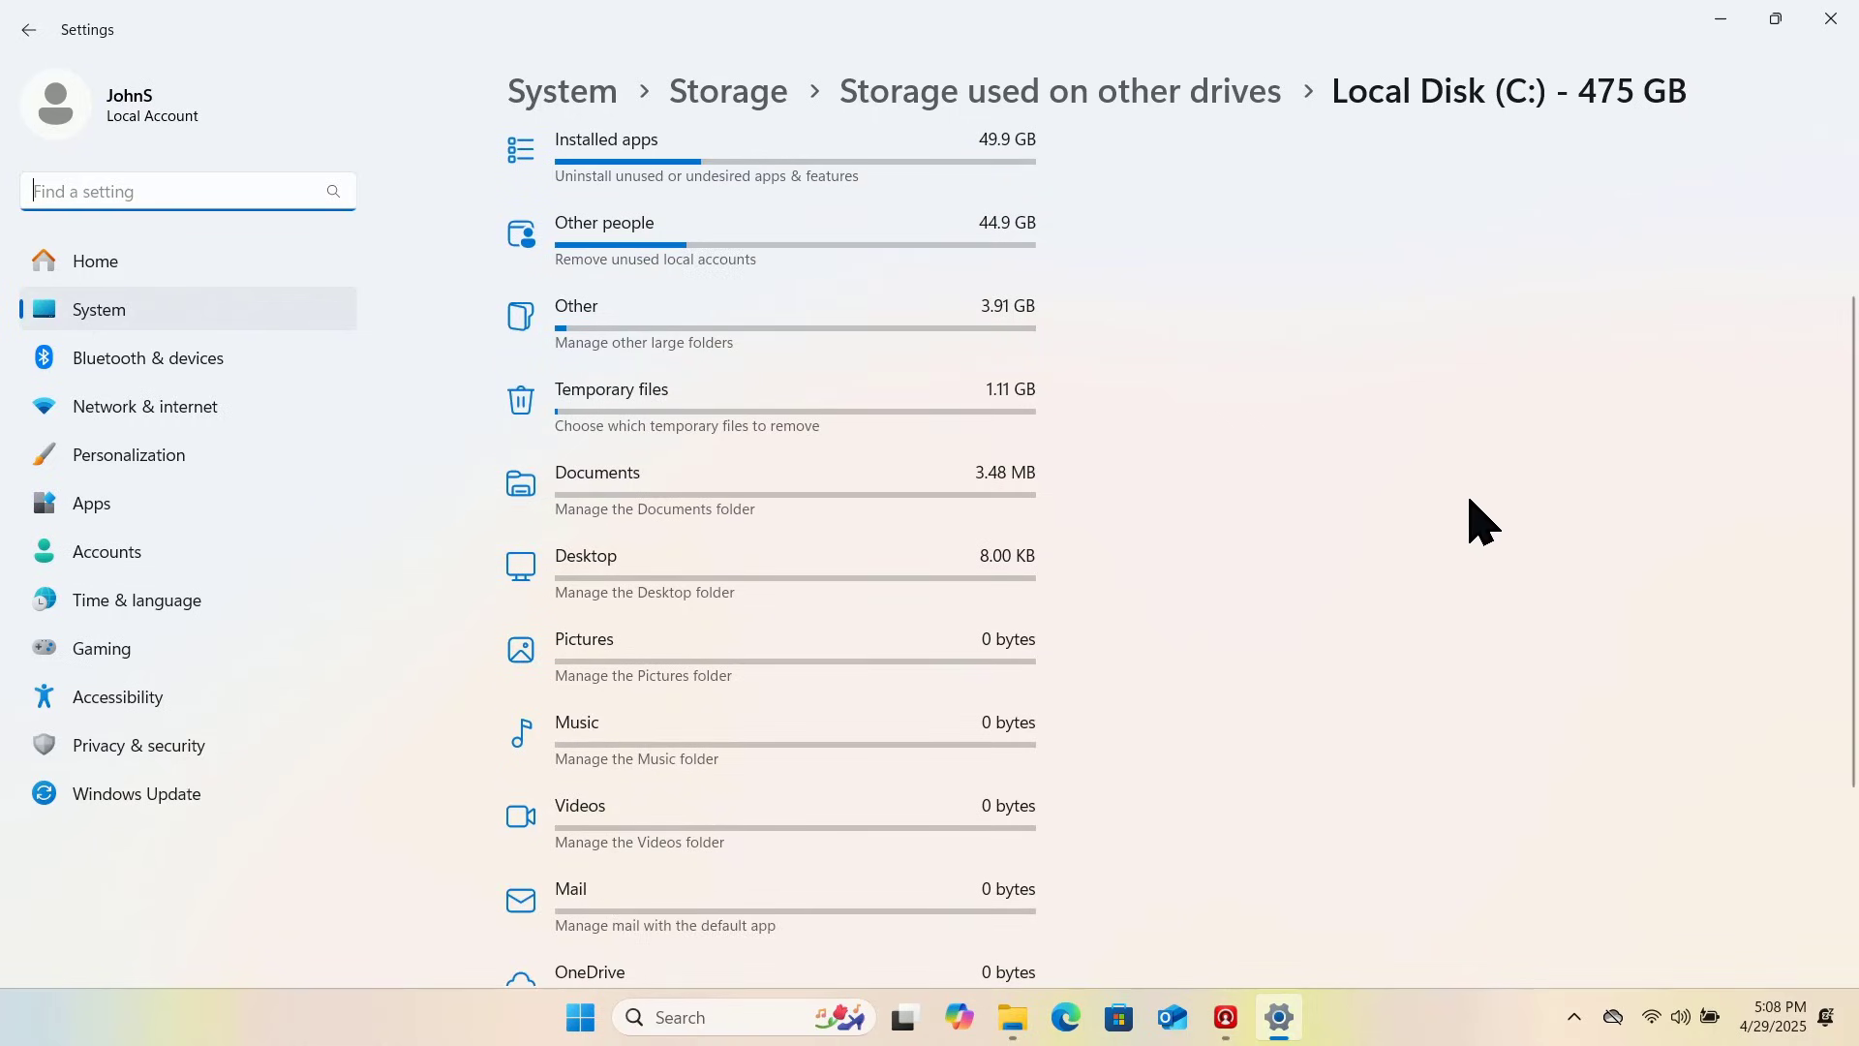
Step: Review the Temporary files list with all categories checked, then permanently remove them
click(762, 426)
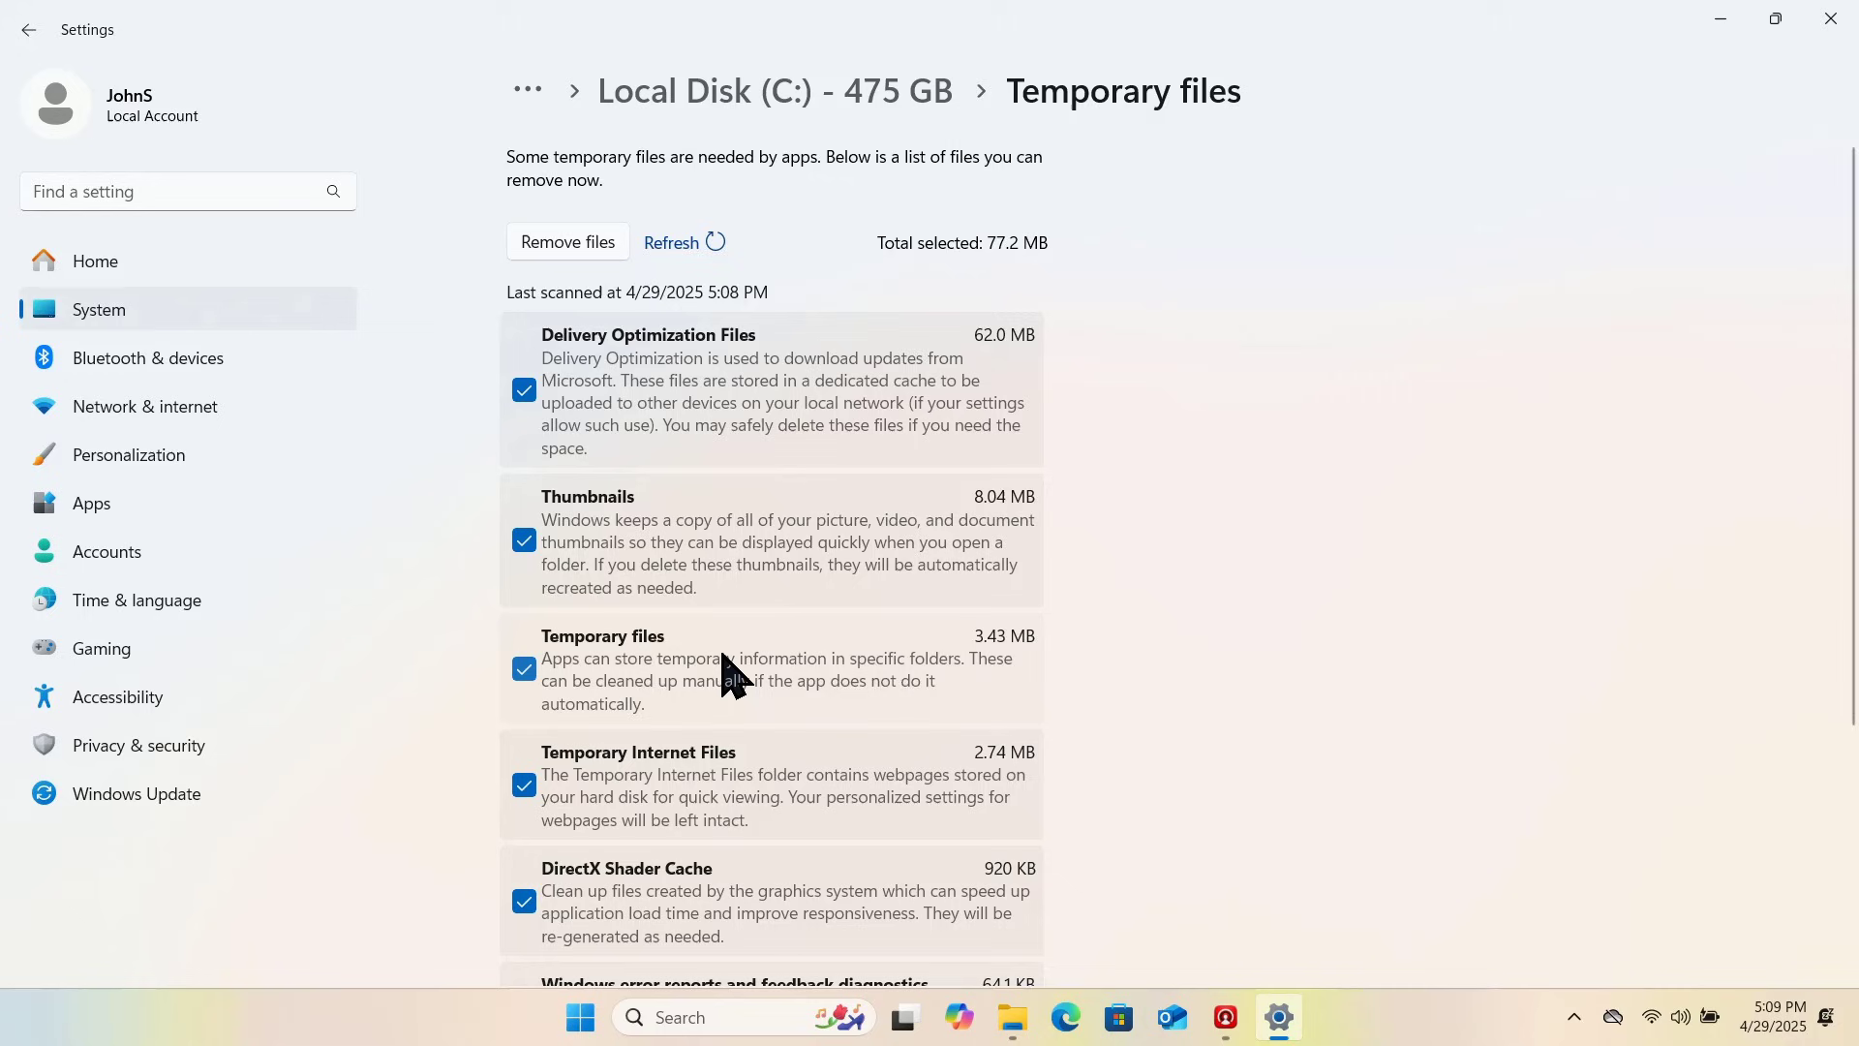
scroll(728, 664, down, 2)
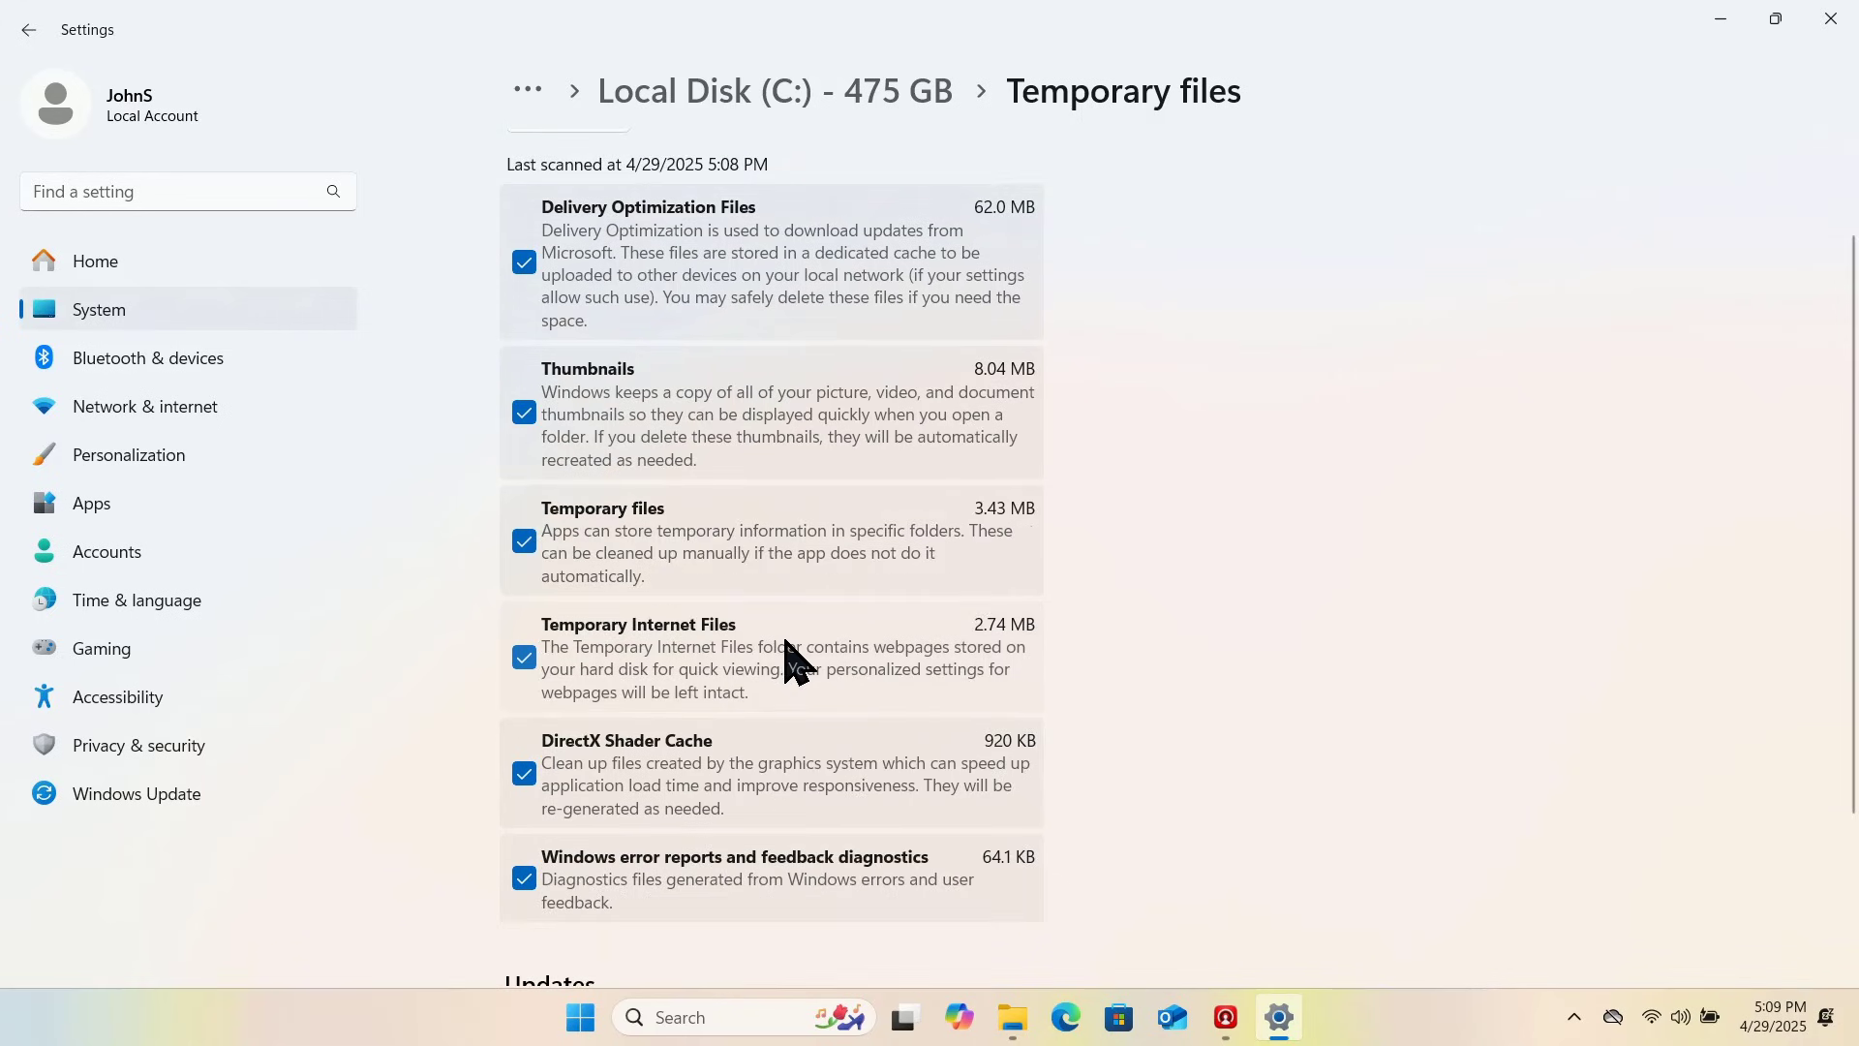
scroll(789, 658, down, 1)
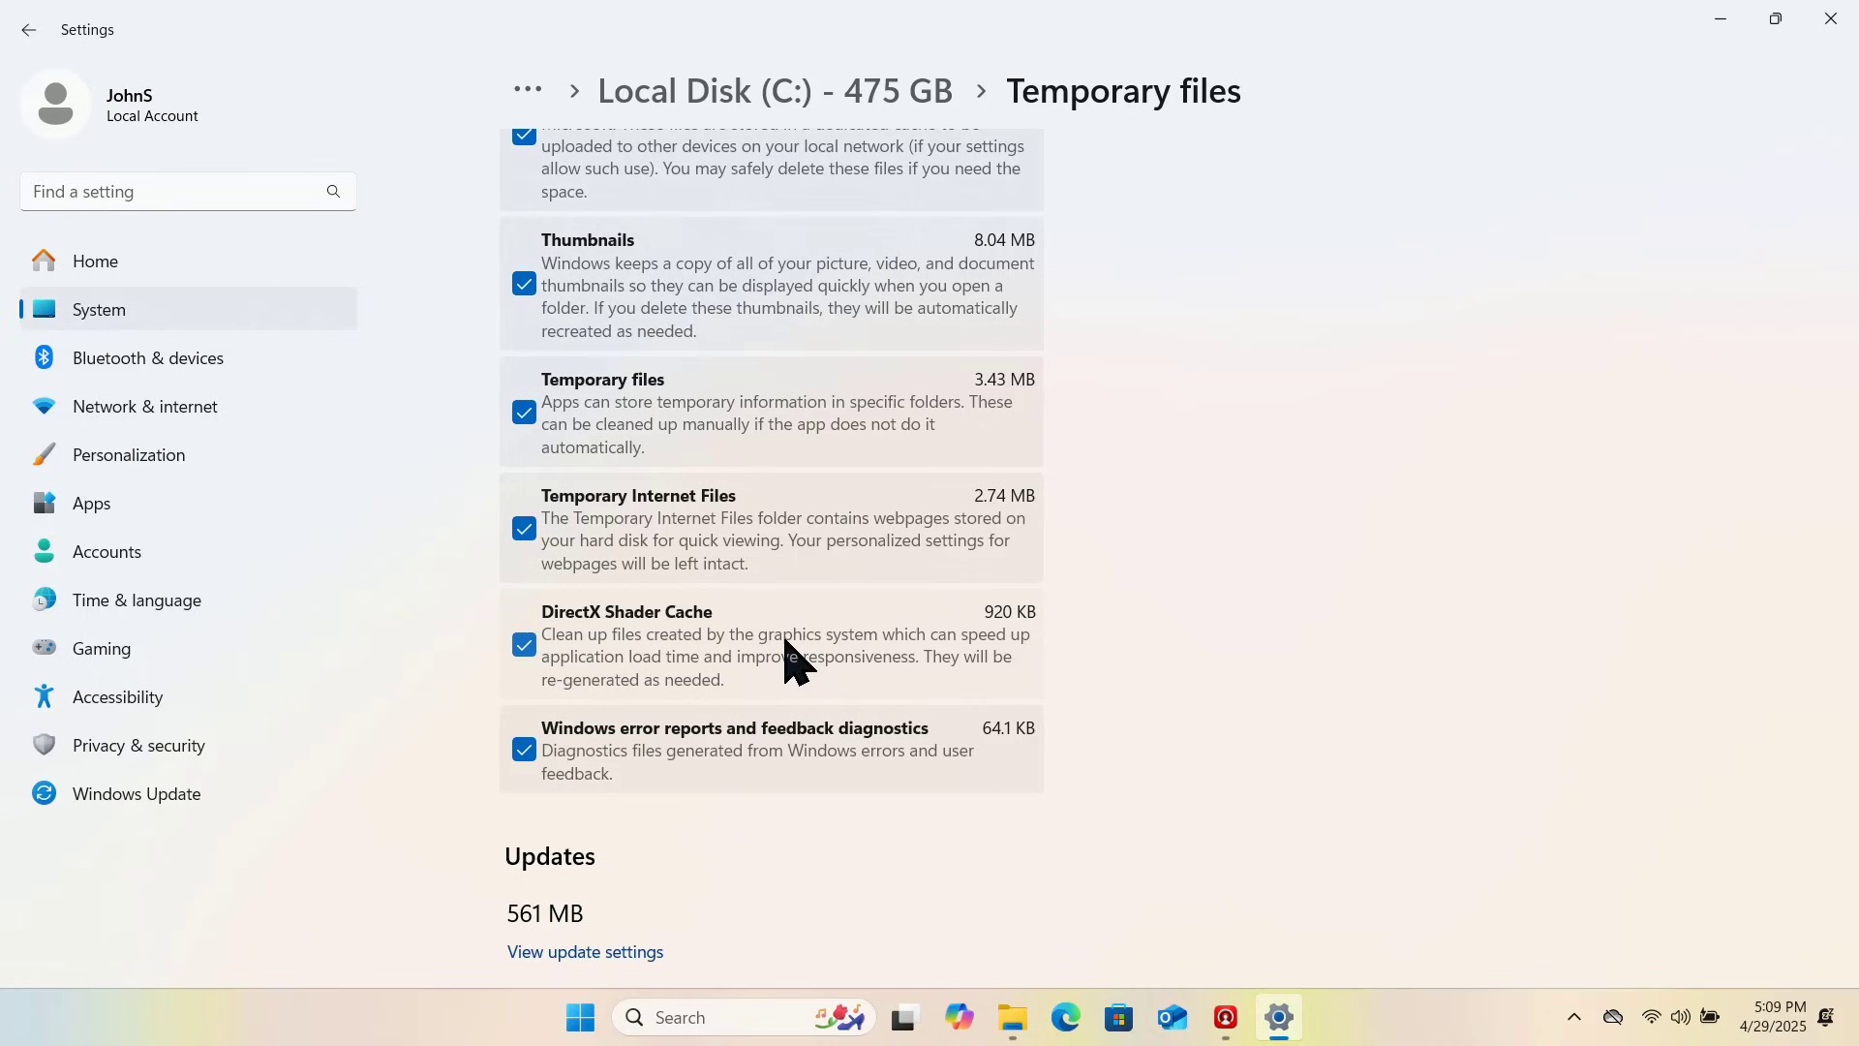
scroll(789, 661, down, 1)
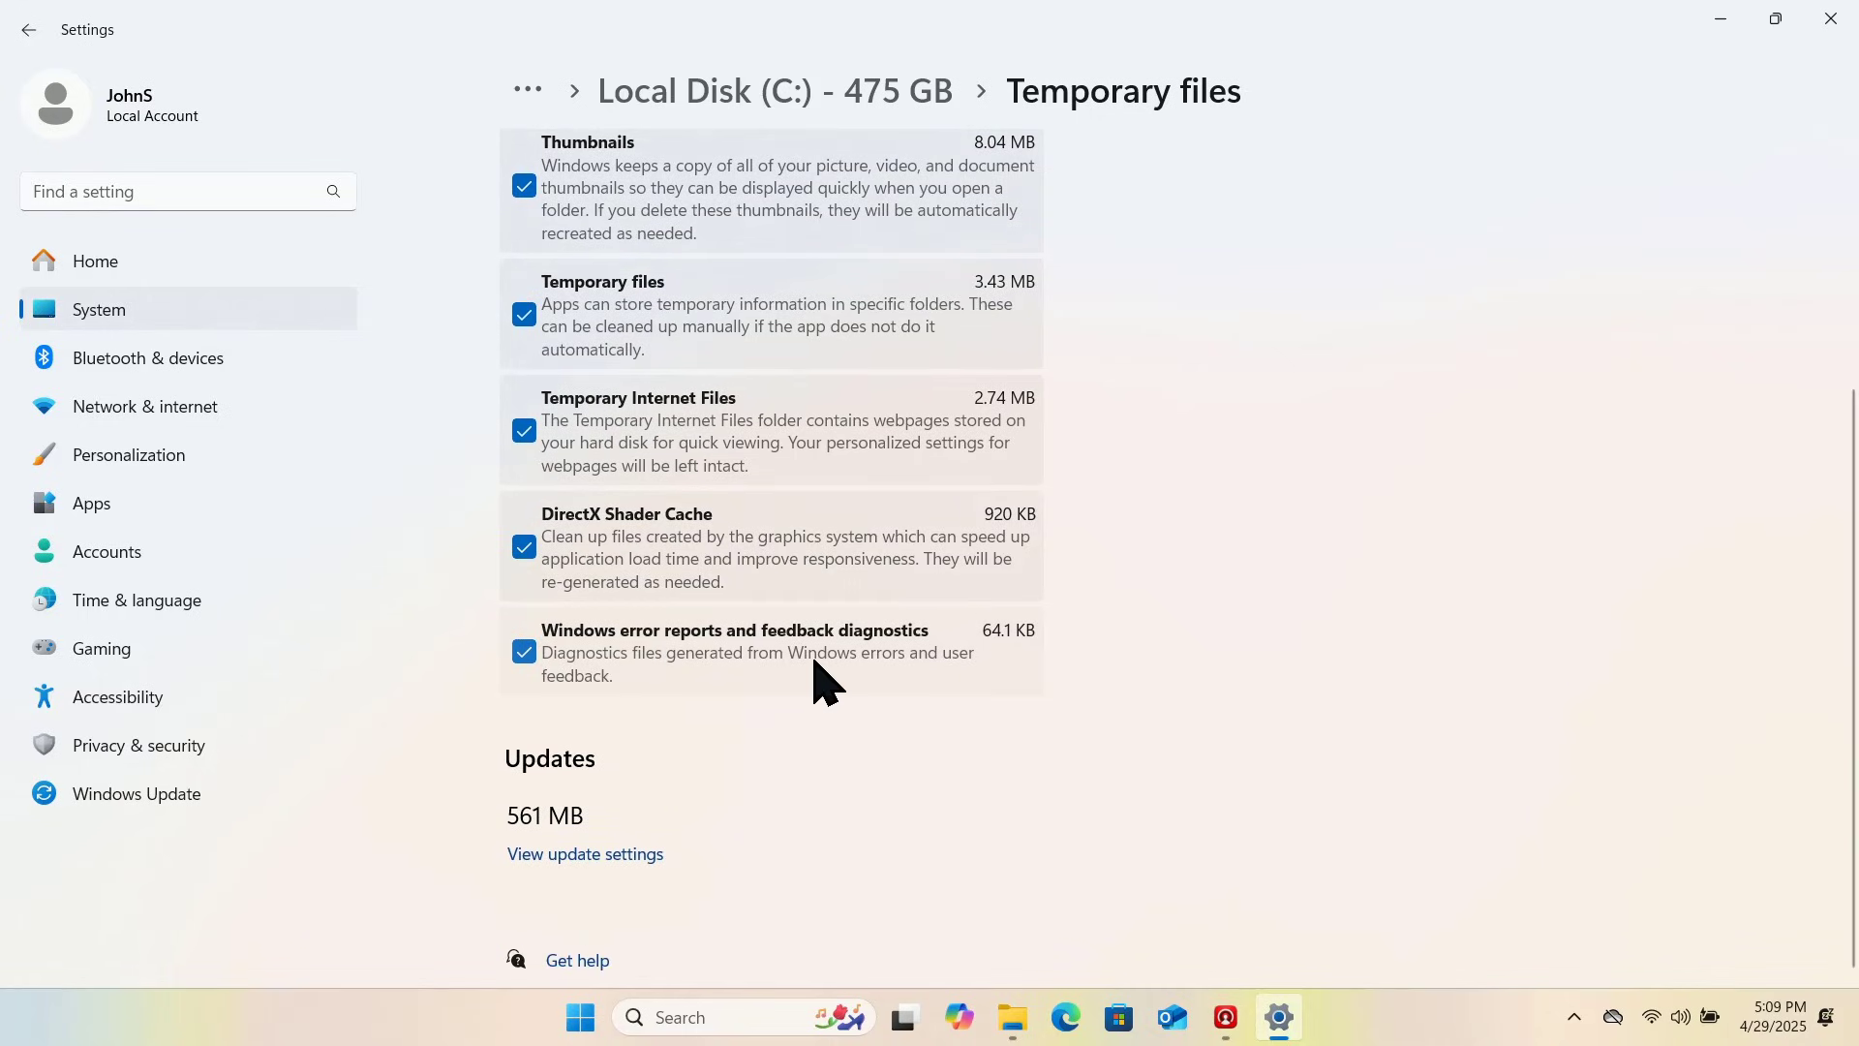
scroll(821, 646, up, 4)
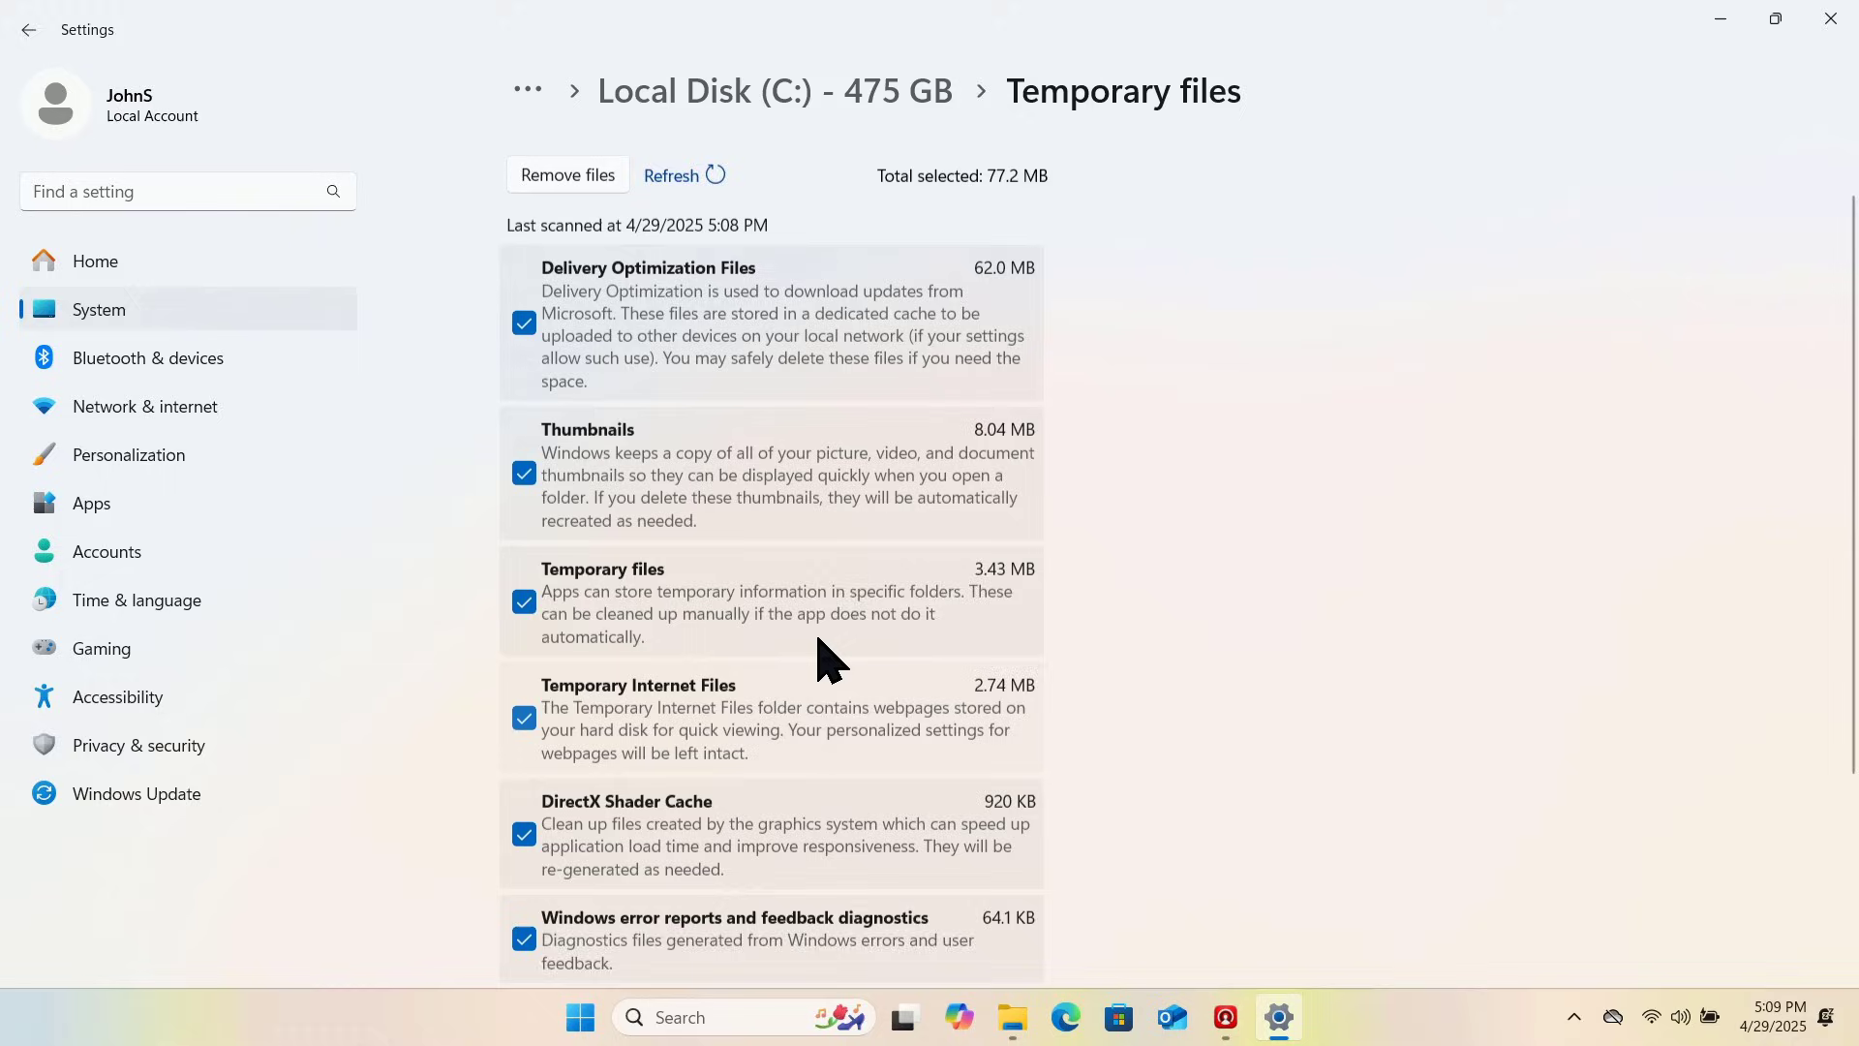
scroll(1525, 474, down, 4)
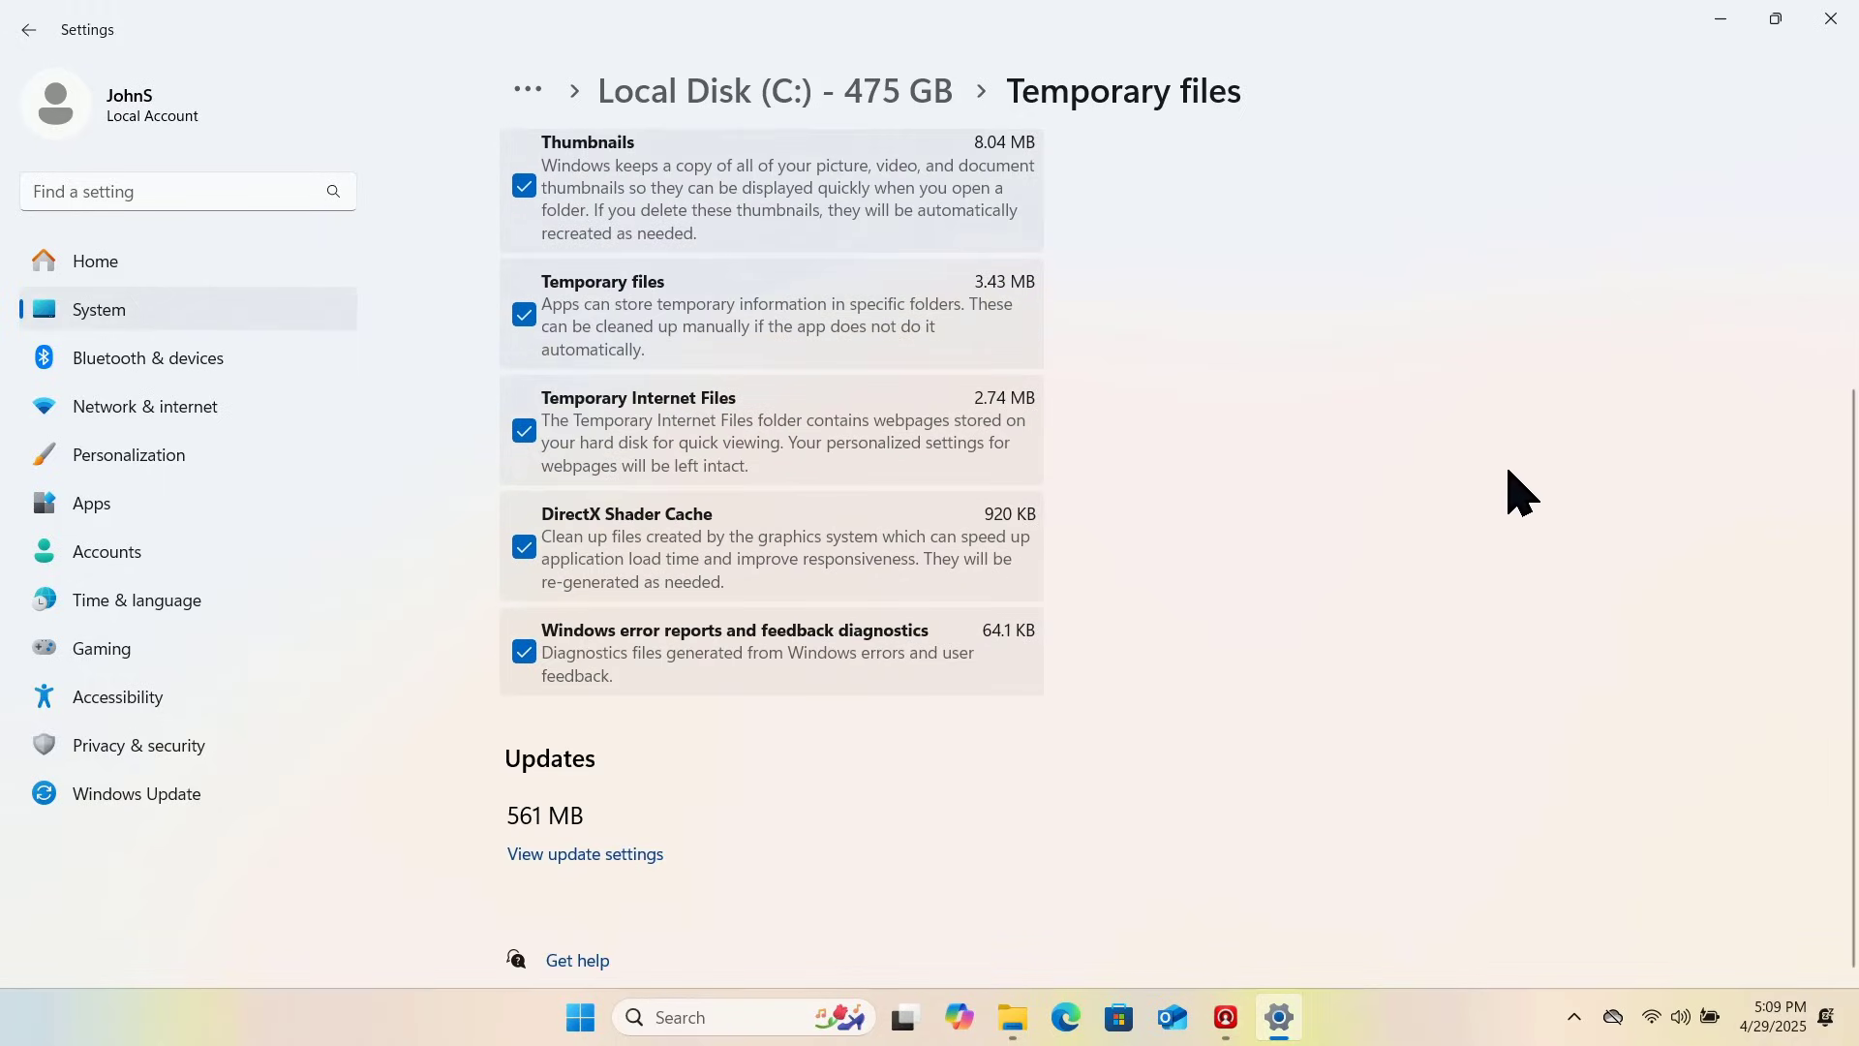
scroll(1512, 481, up, 4)
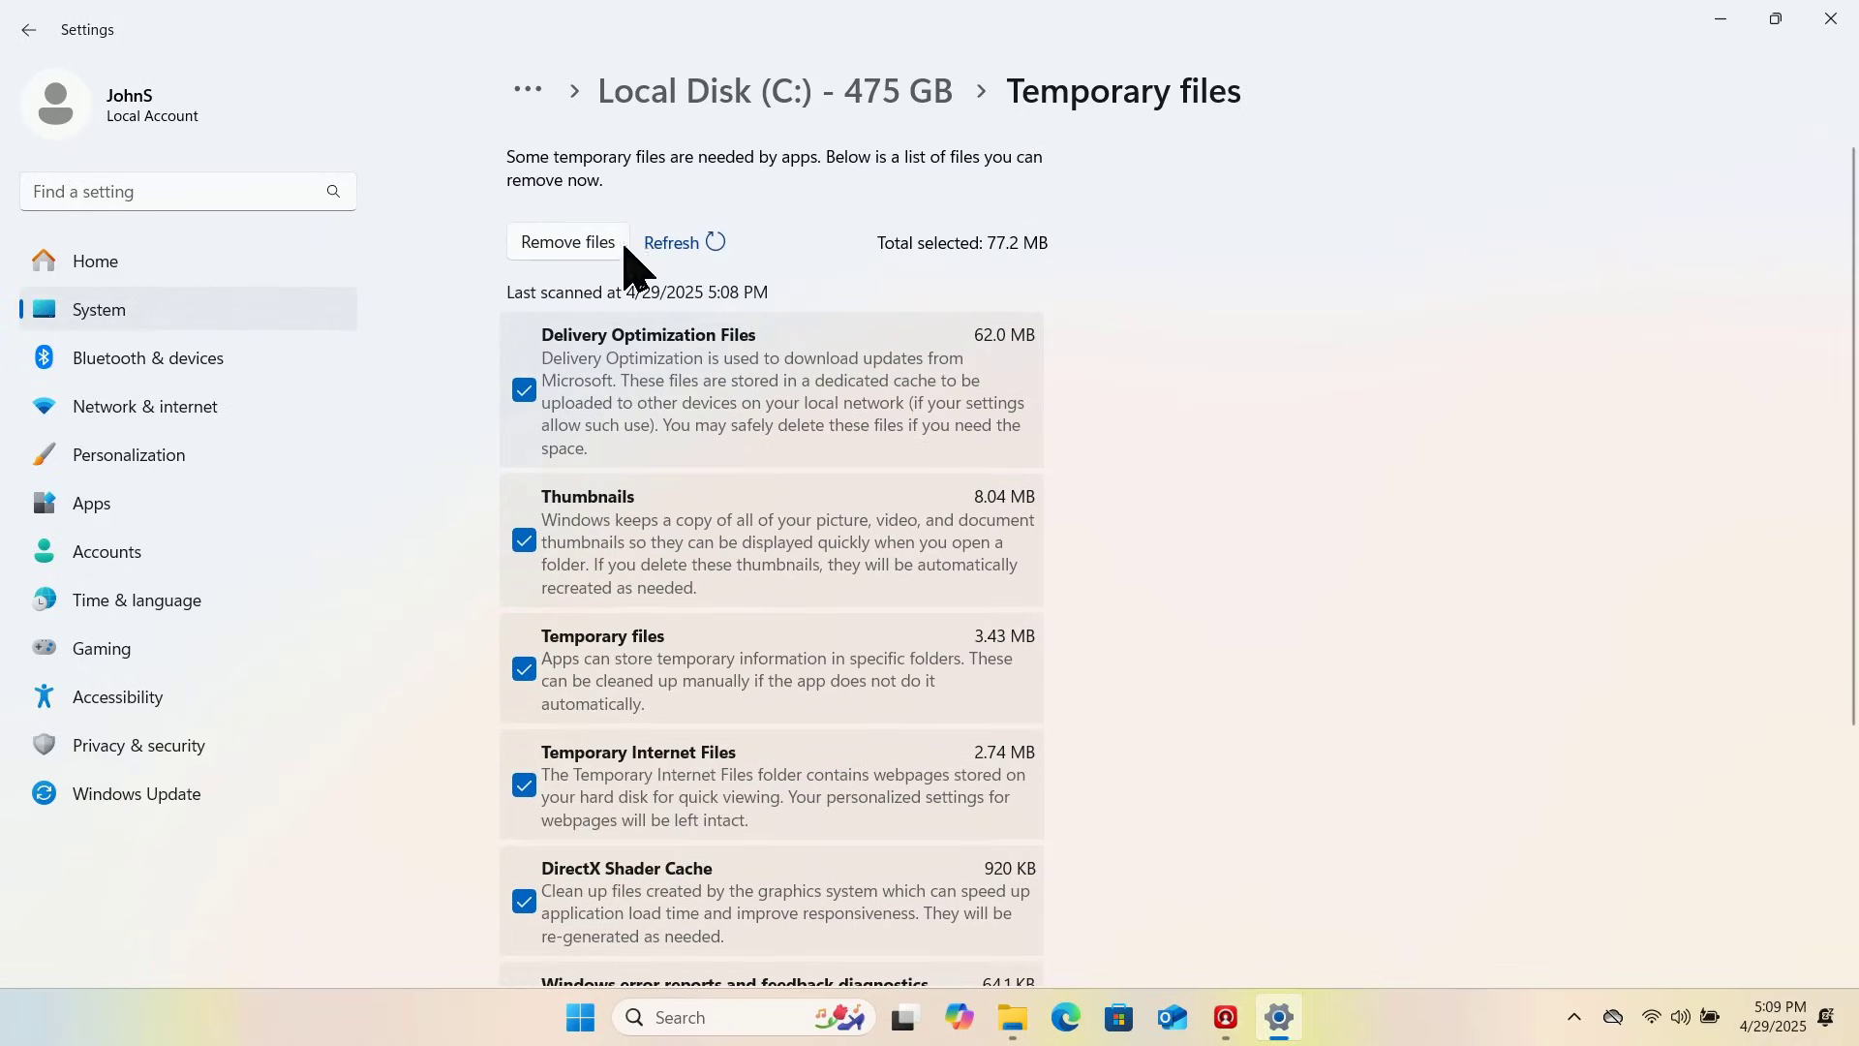
click(587, 242)
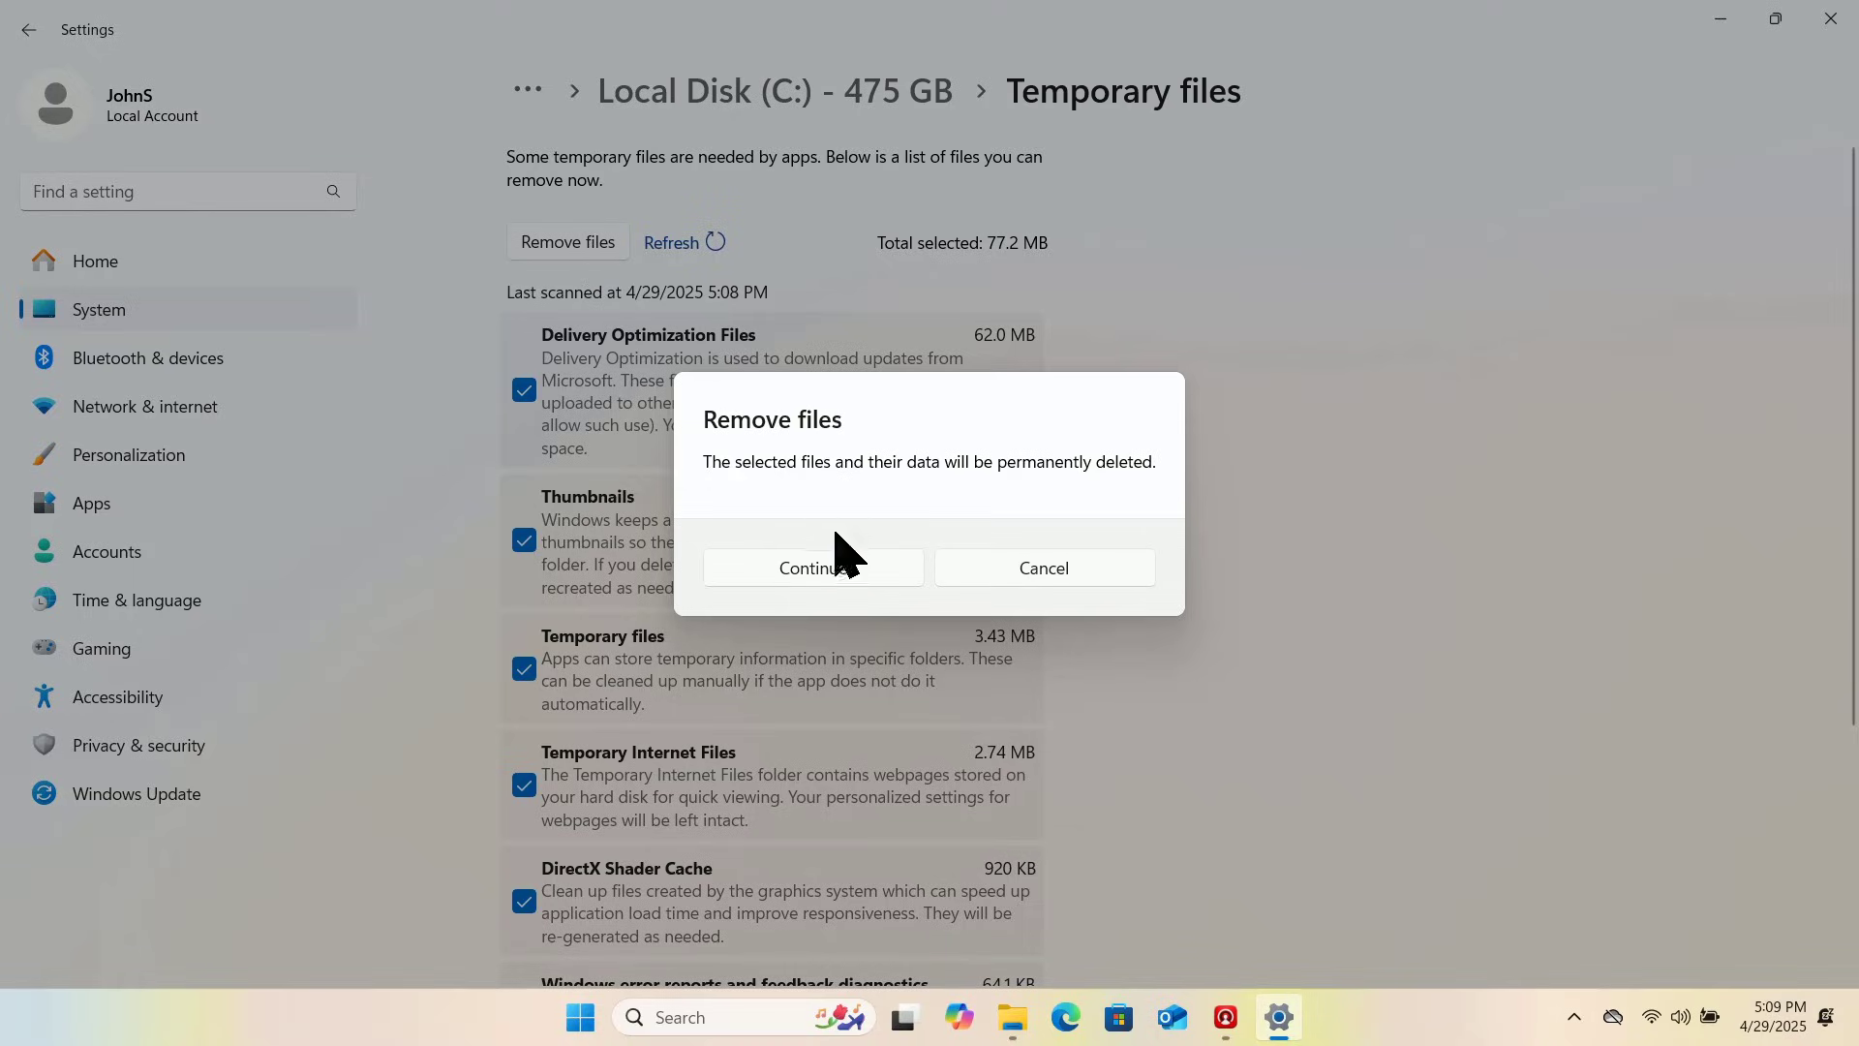
click(857, 569)
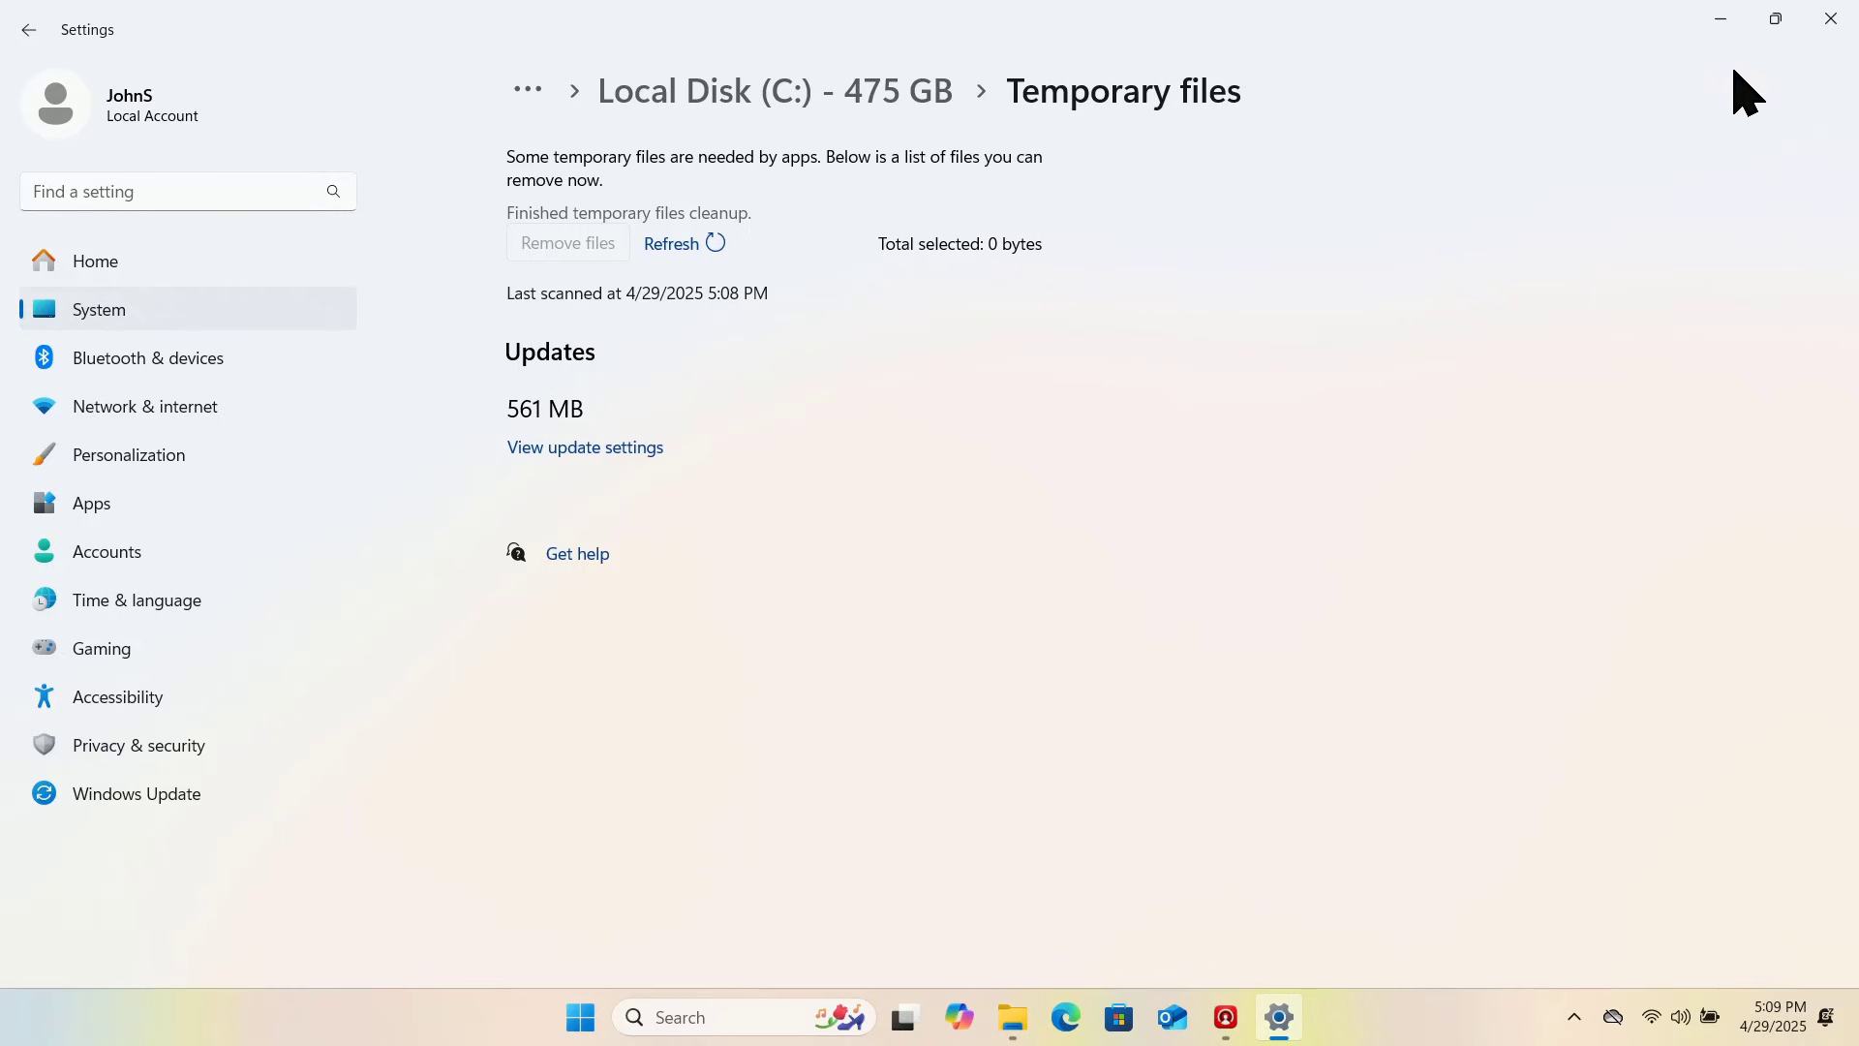
Step: Close Settings, dismiss the Local Disk (C:) Properties with OK, and close File Explorer
click(1831, 18)
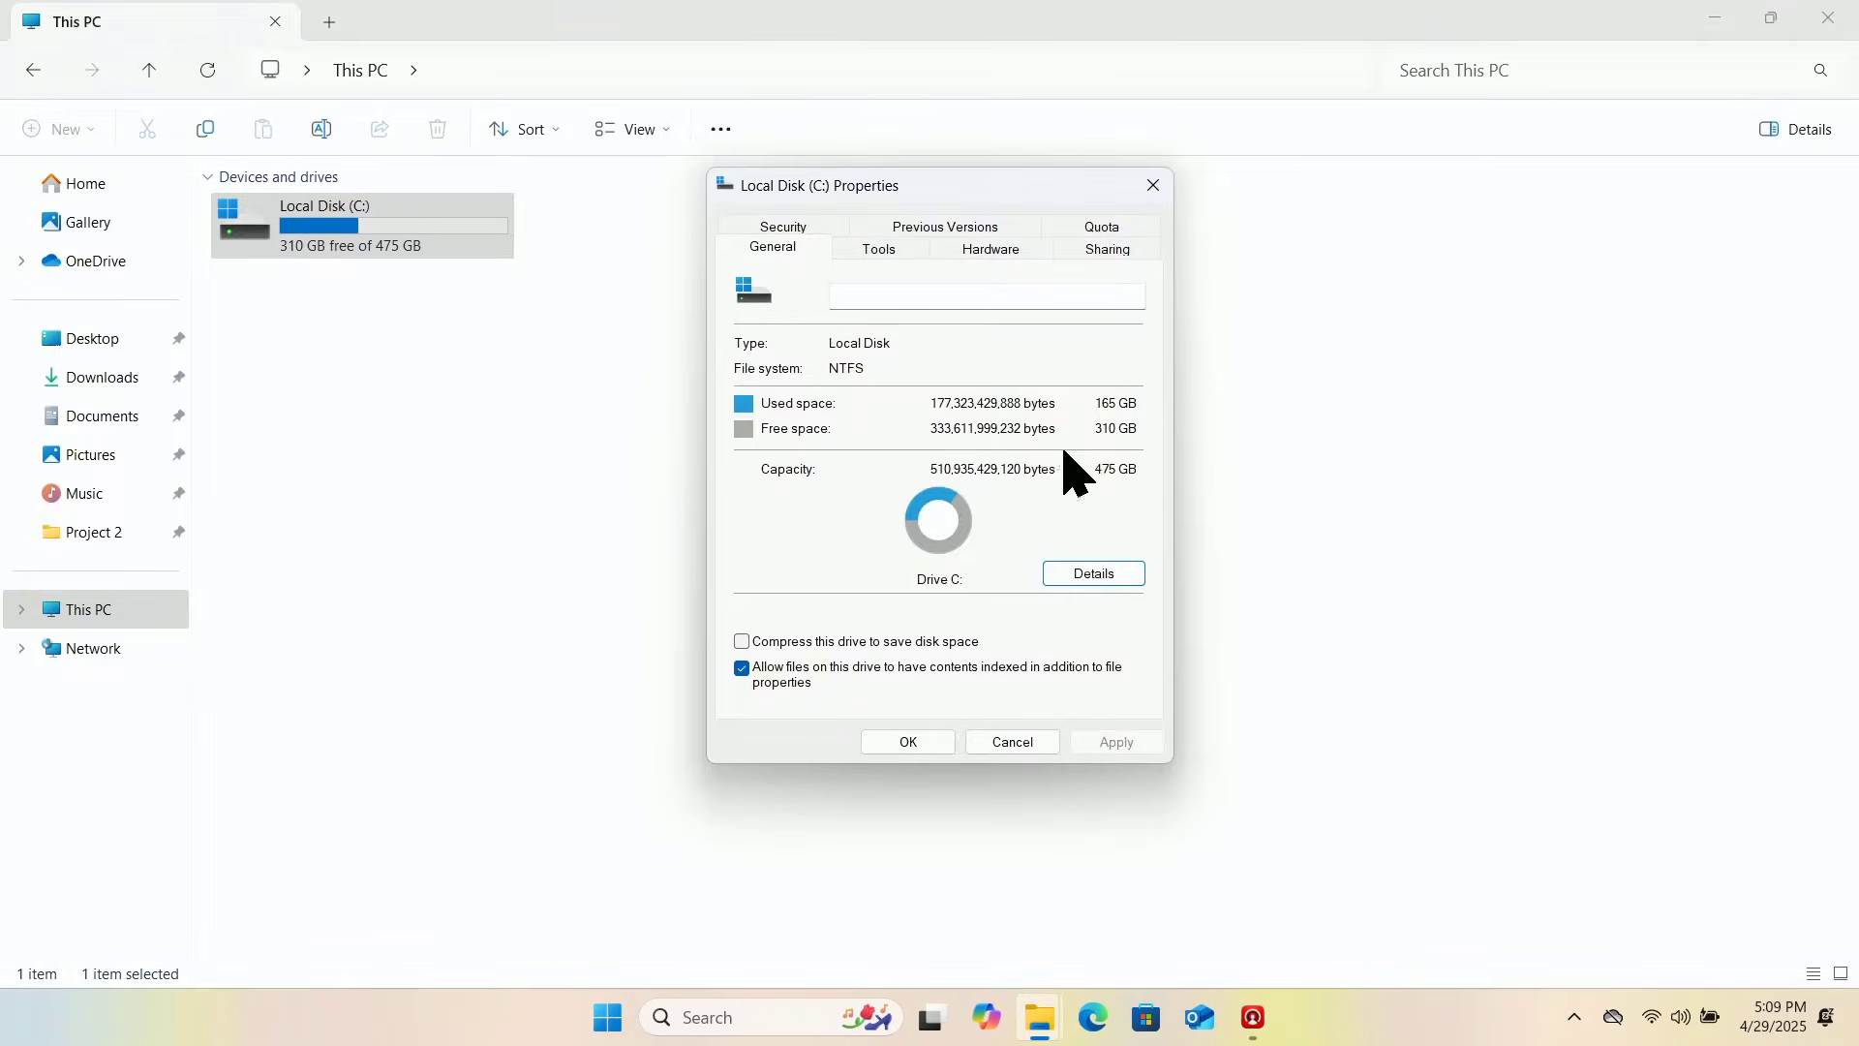
click(908, 742)
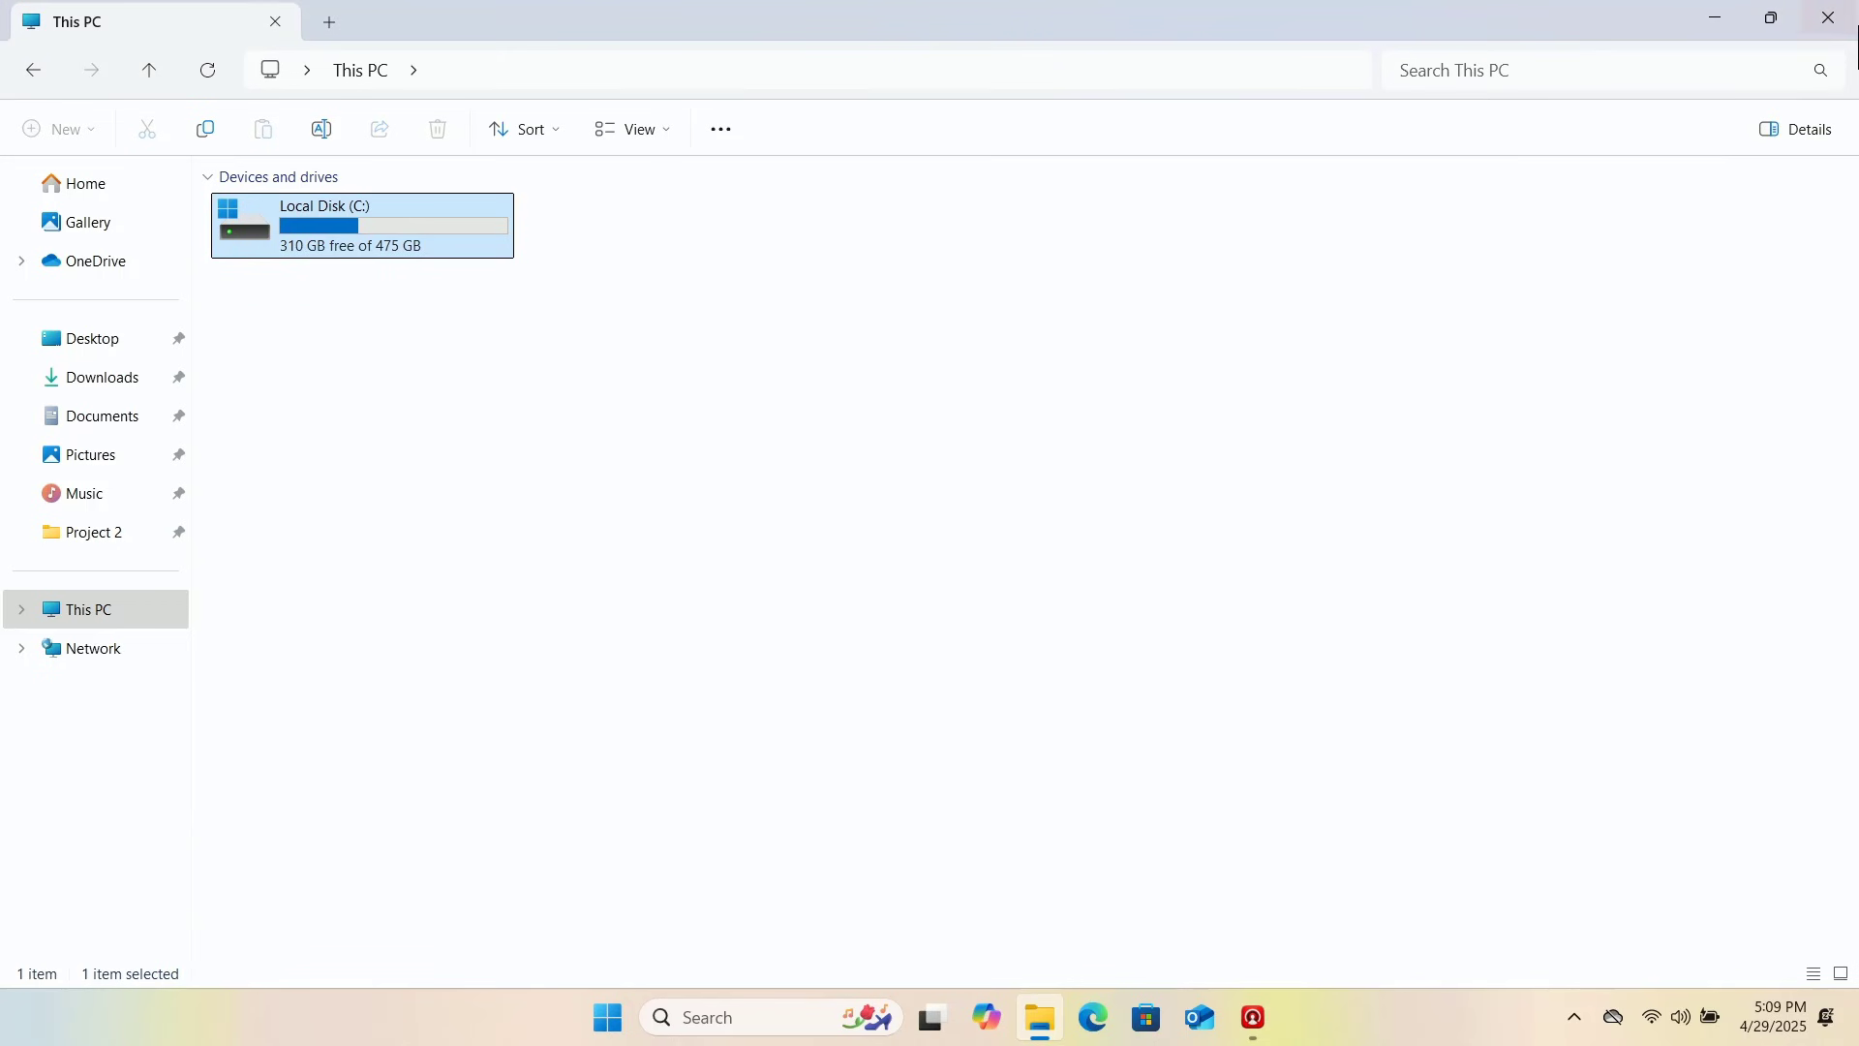
click(1845, 25)
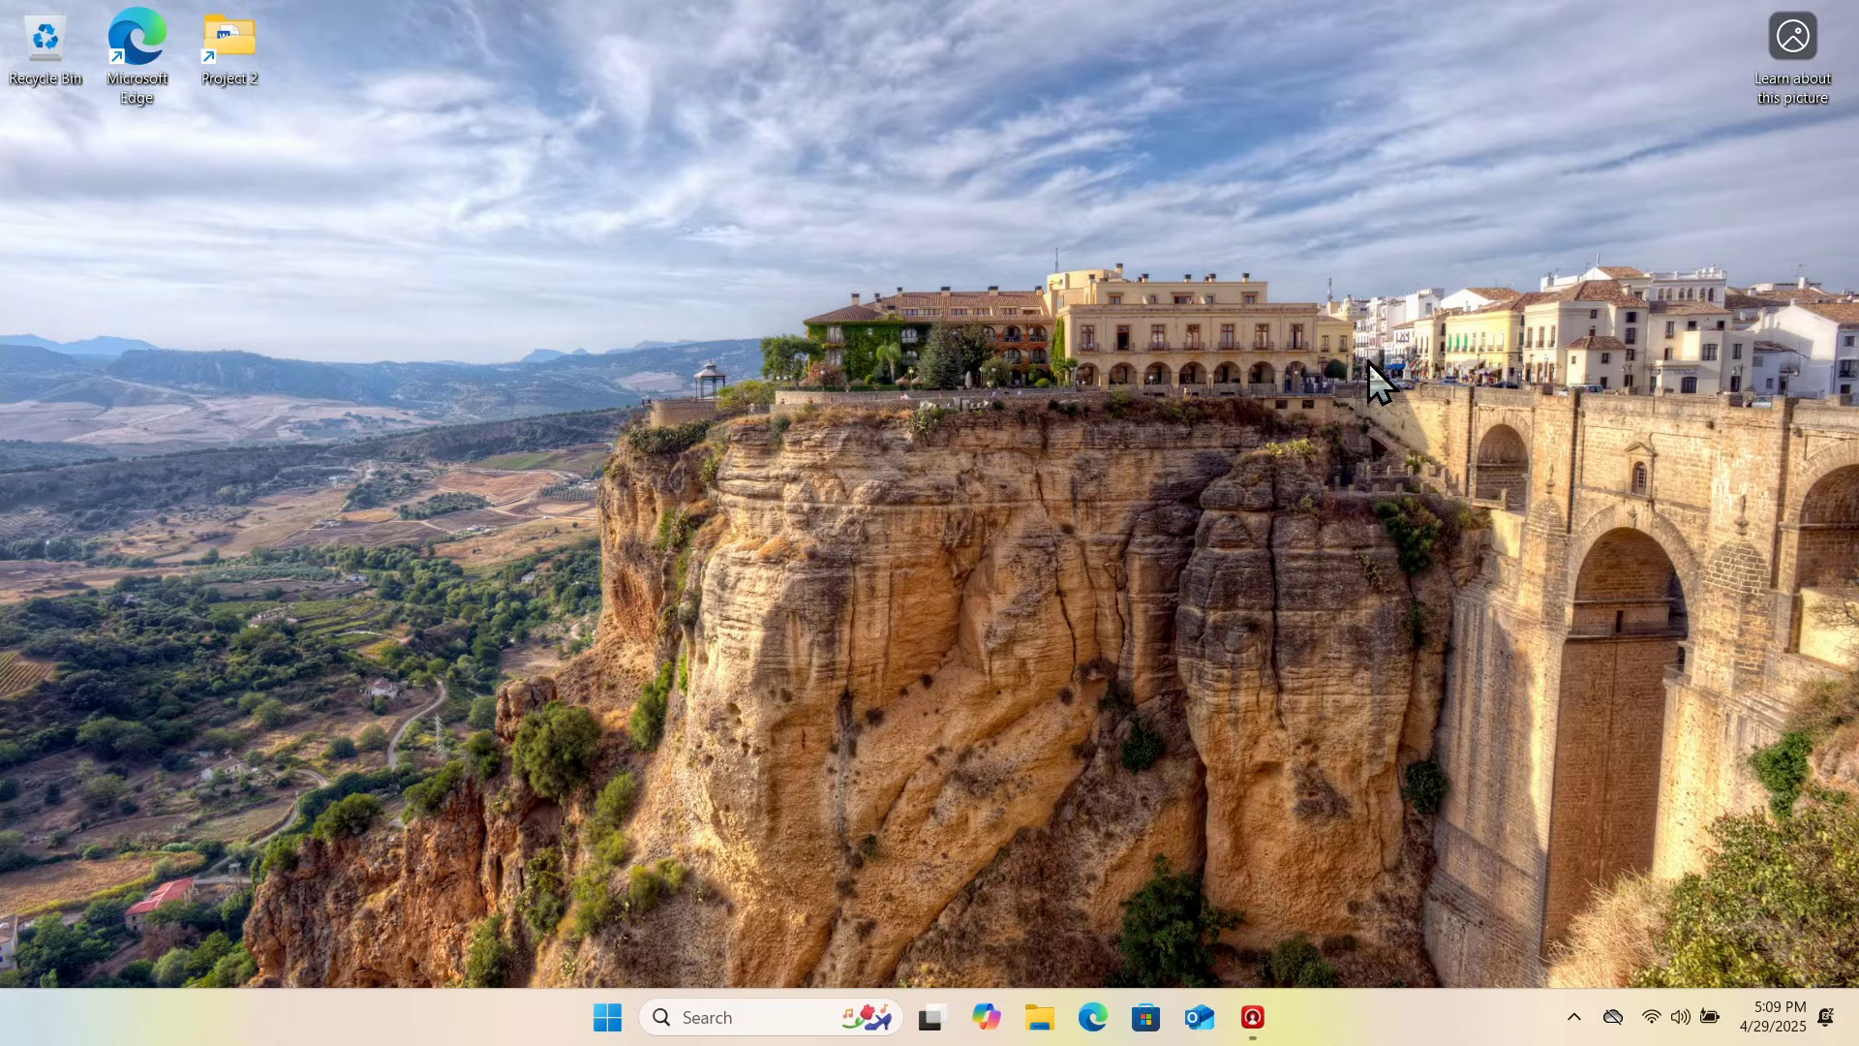